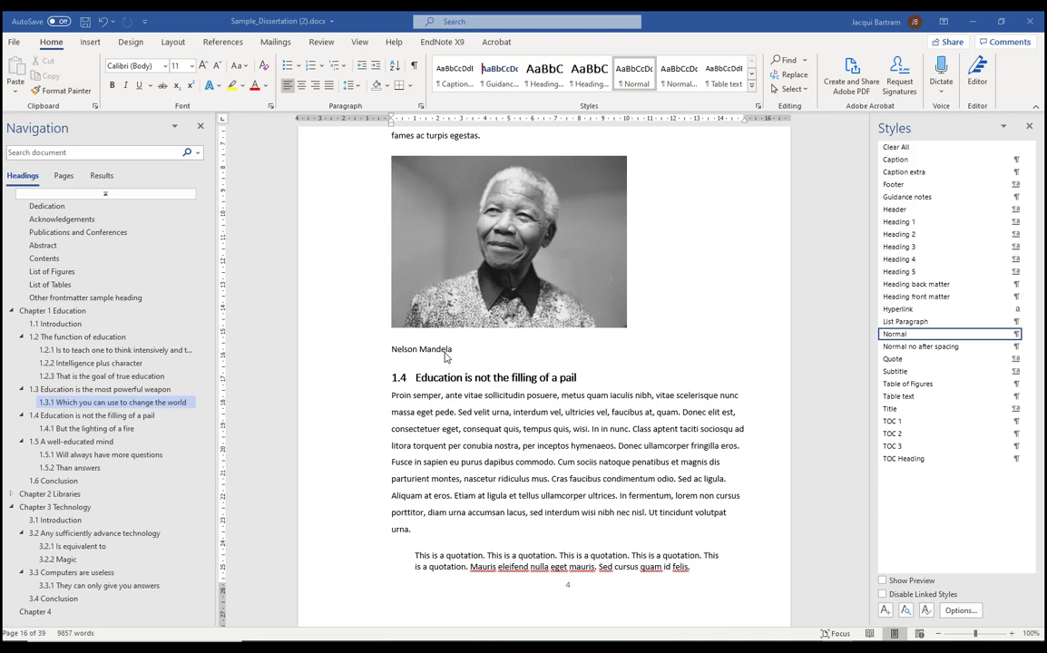
Start a caption in front of the text "Nelson Mandela" below the portrait, using the Figure label
click(491, 313)
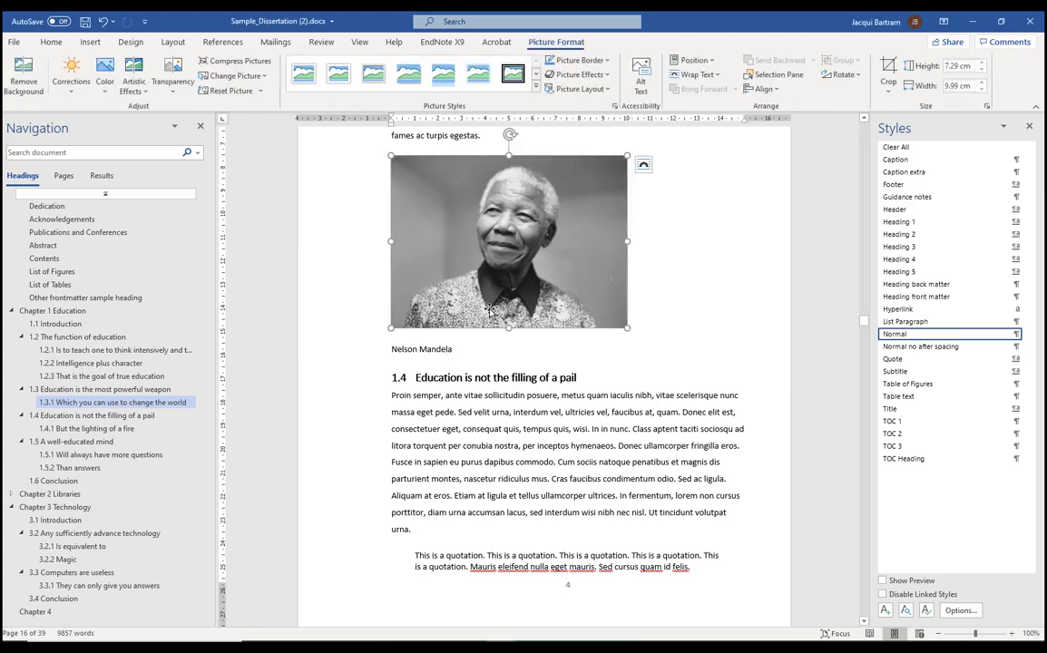
click(395, 348)
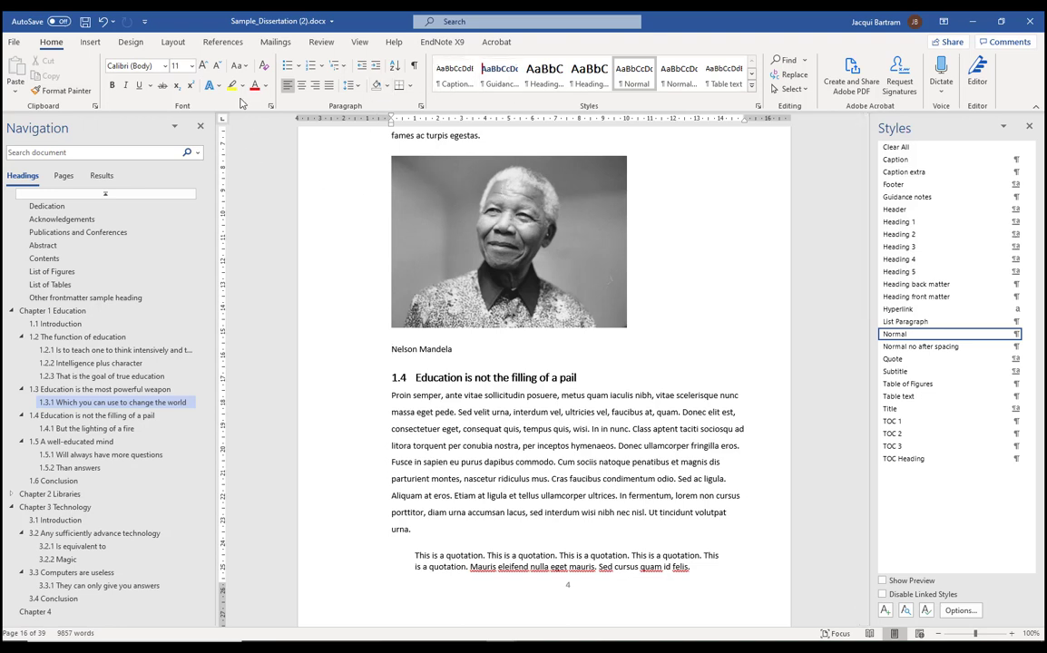
click(223, 42)
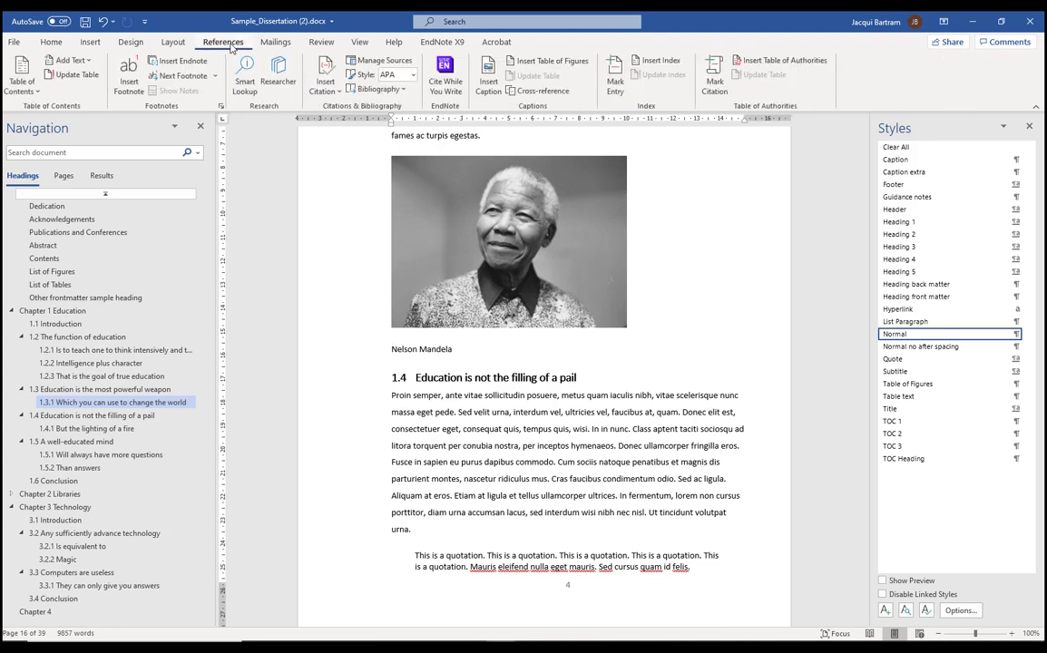
click(488, 87)
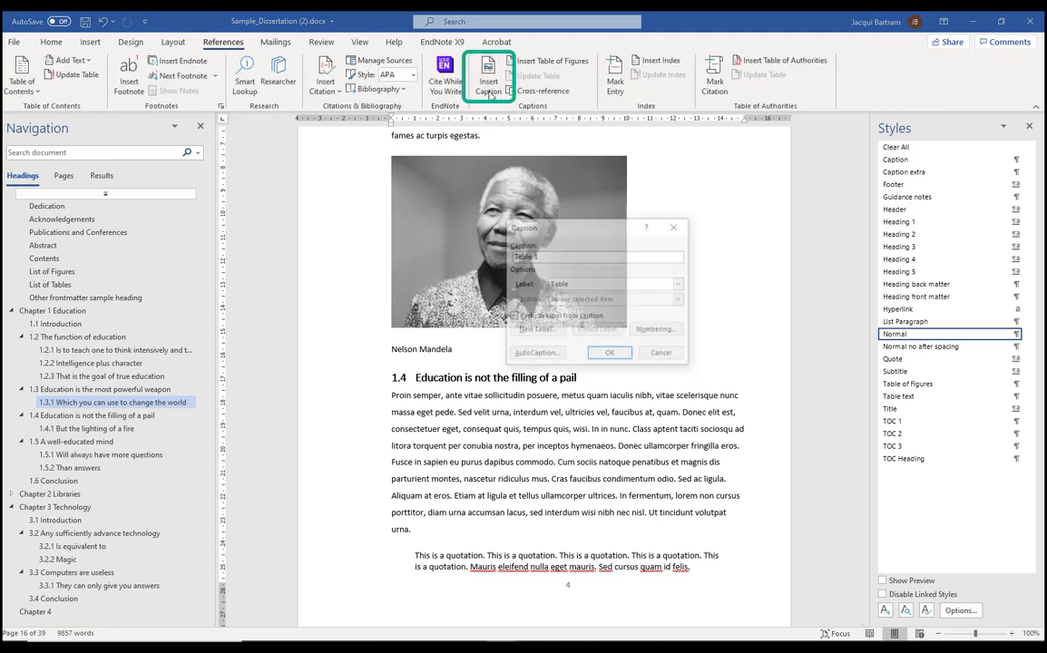
click(604, 285)
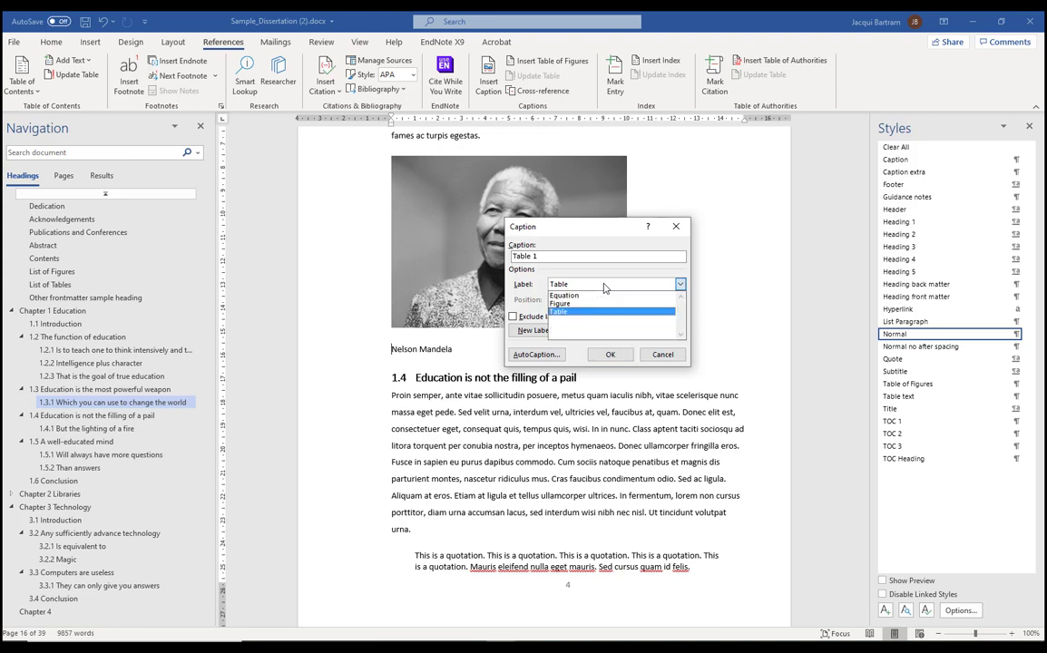
click(571, 305)
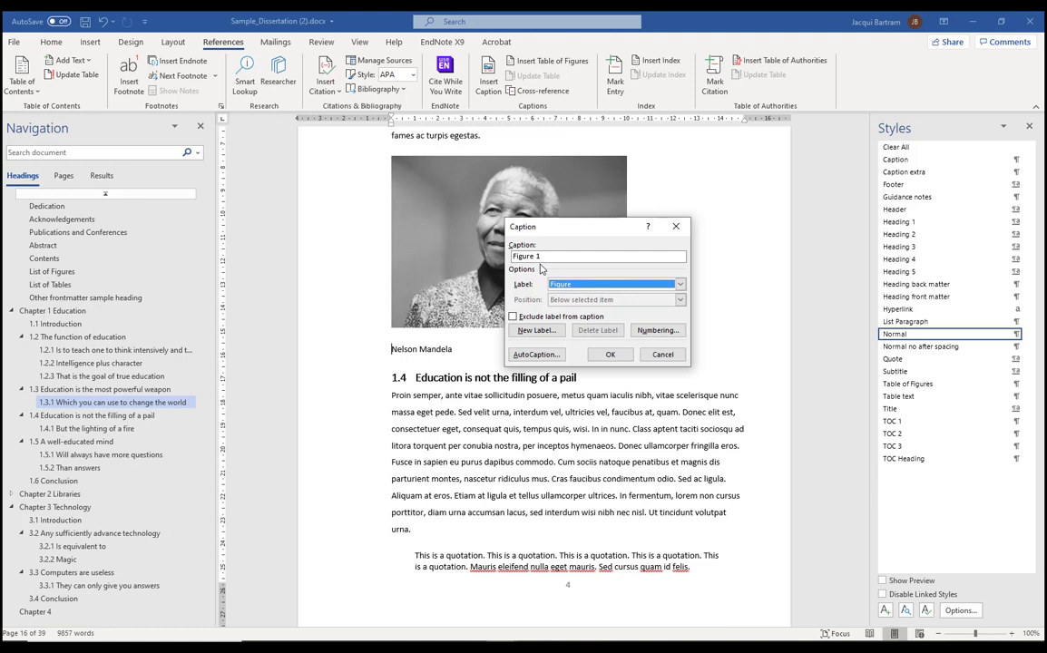
Include the Heading 1 chapter number with a period separator in the caption numbering, and insert the Nelson Mandela caption
click(657, 331)
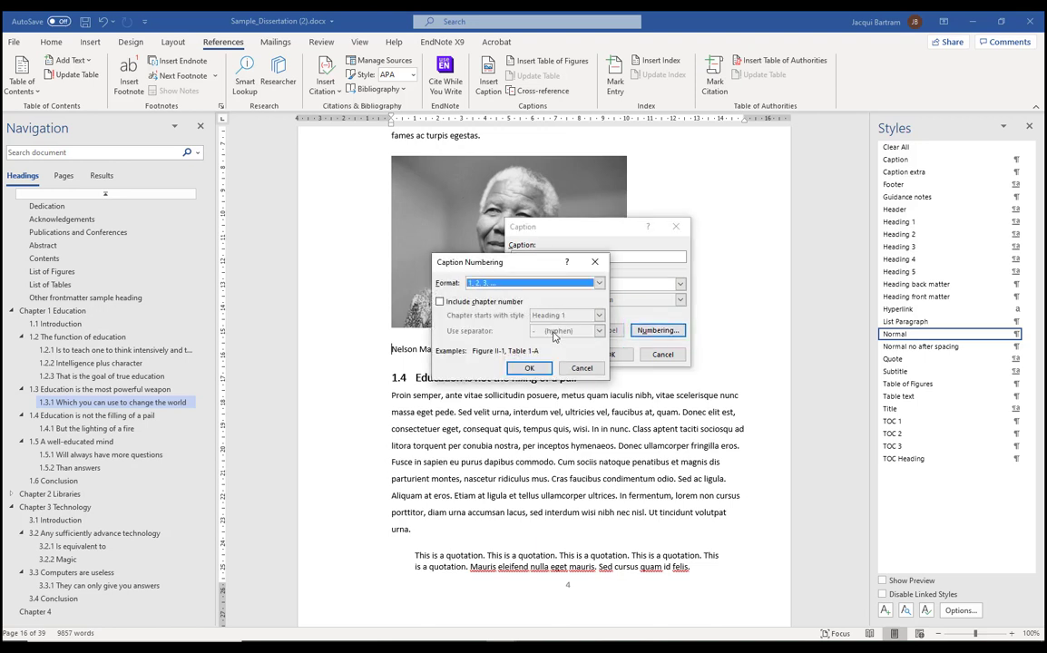
click(440, 302)
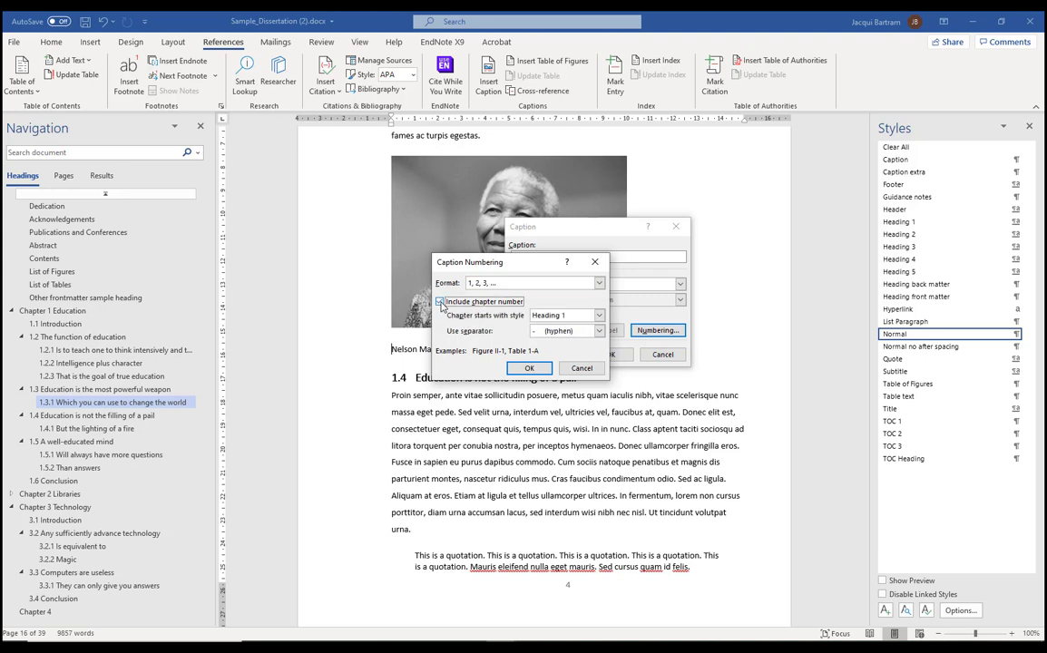
click(599, 333)
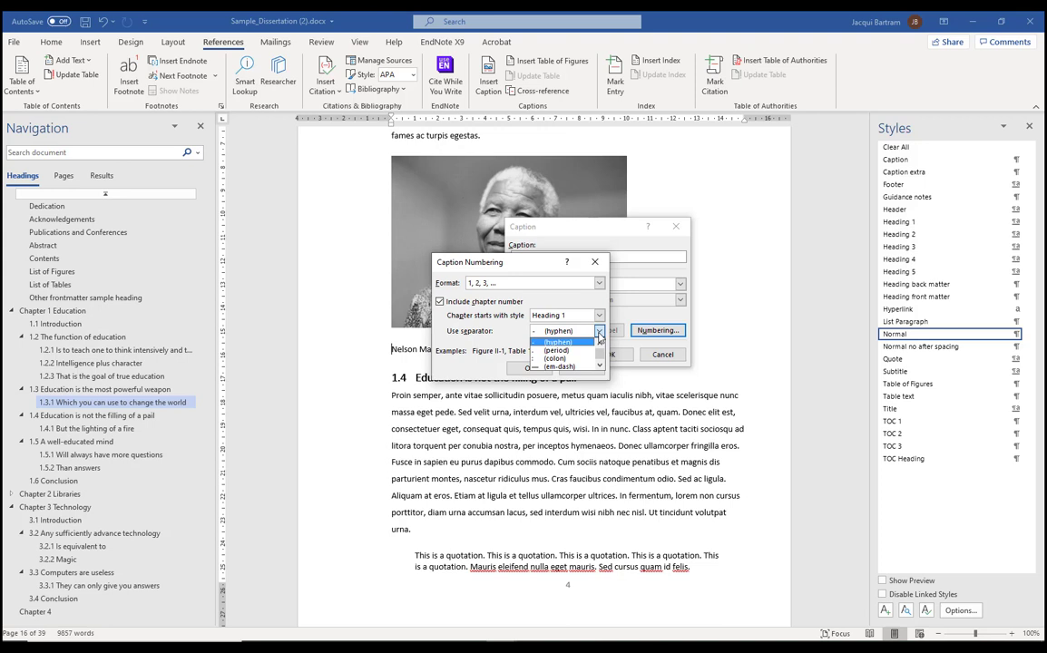
click(582, 352)
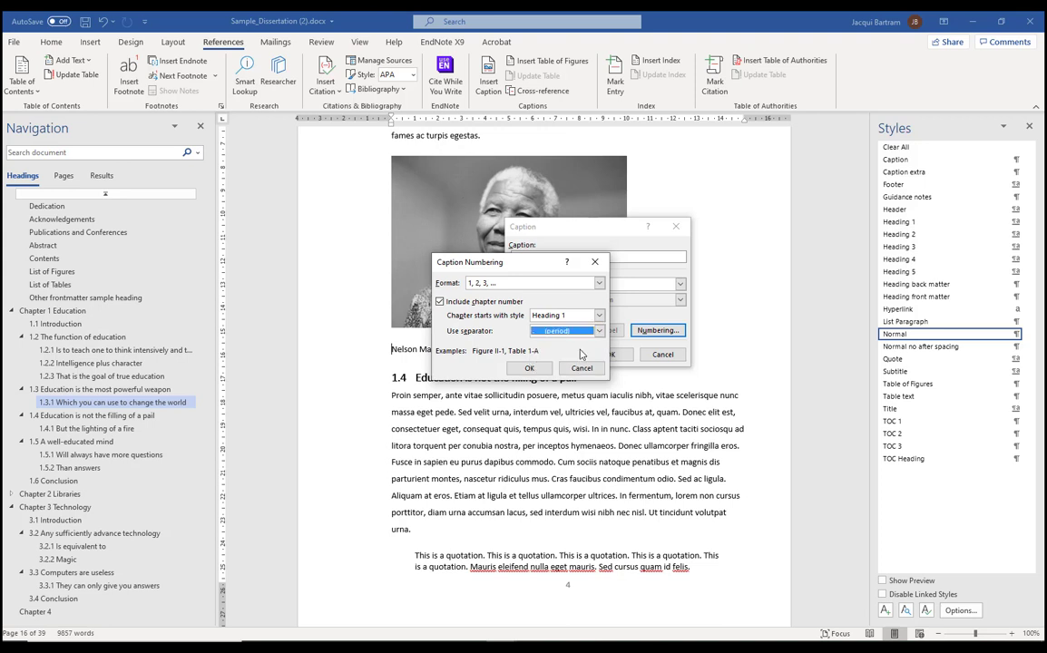
click(532, 369)
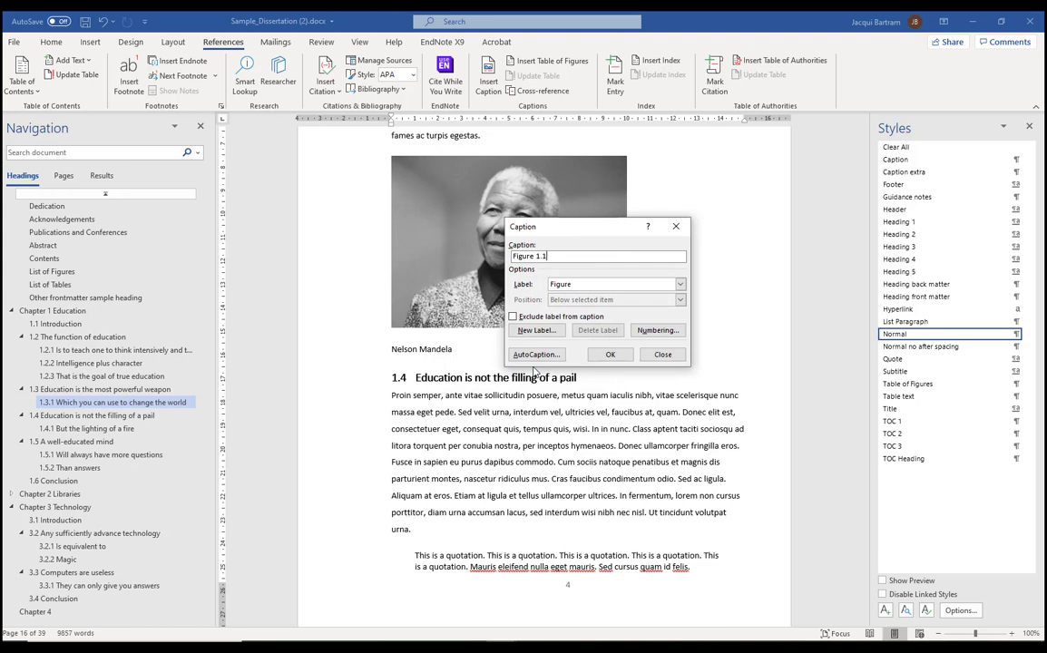
click(610, 355)
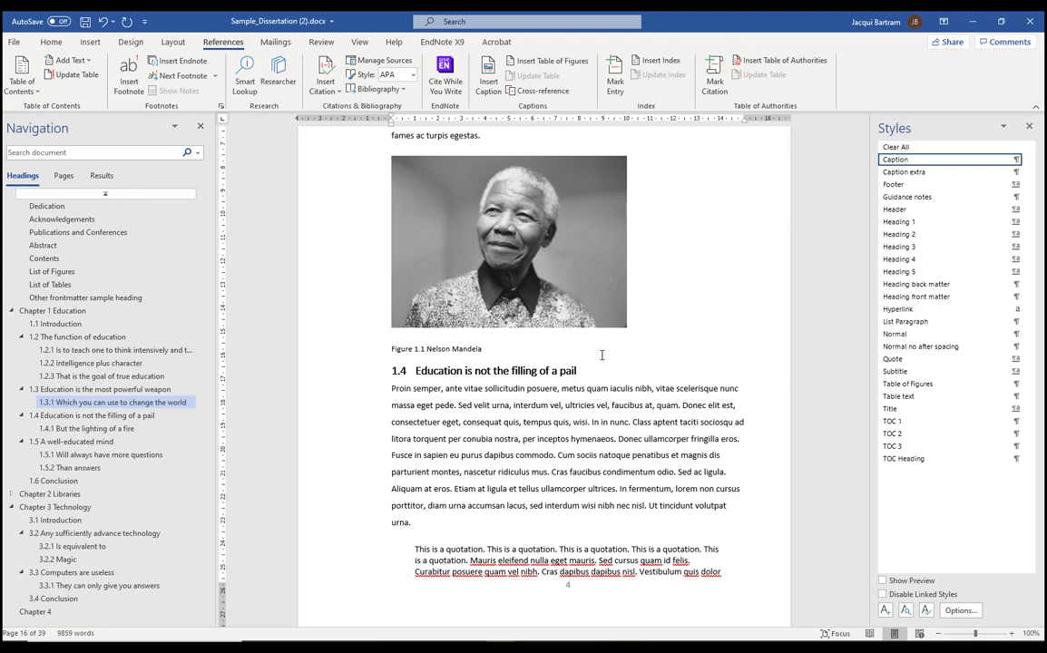
Insert a numbered Figure caption in front of the text "Martin Luther King" above section 1.3
scroll(638, 350, up, 4)
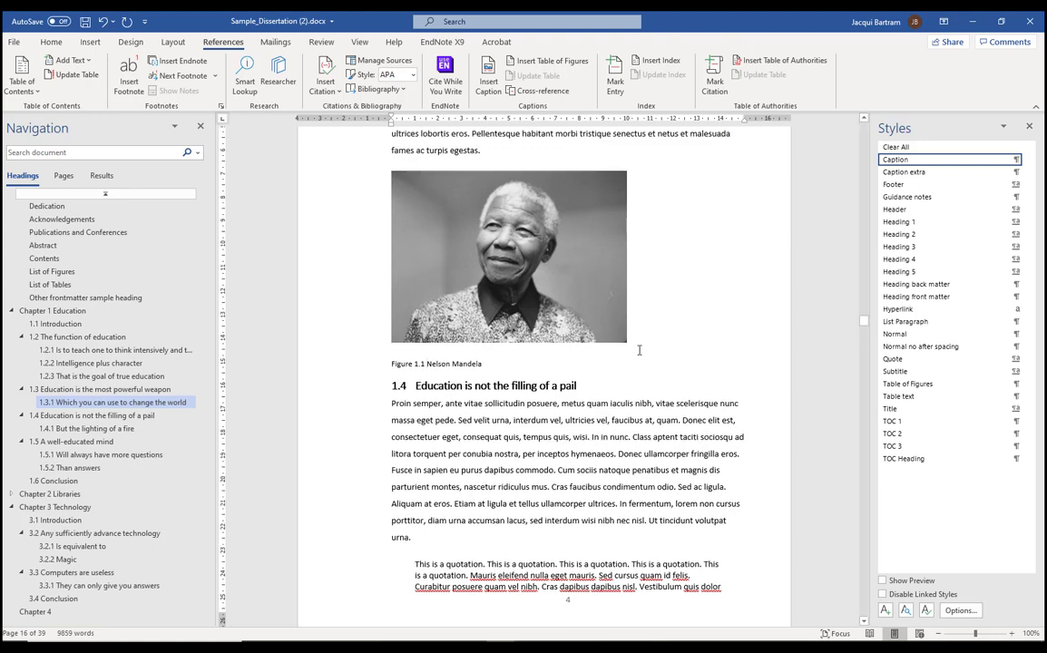
scroll(638, 350, up, 9)
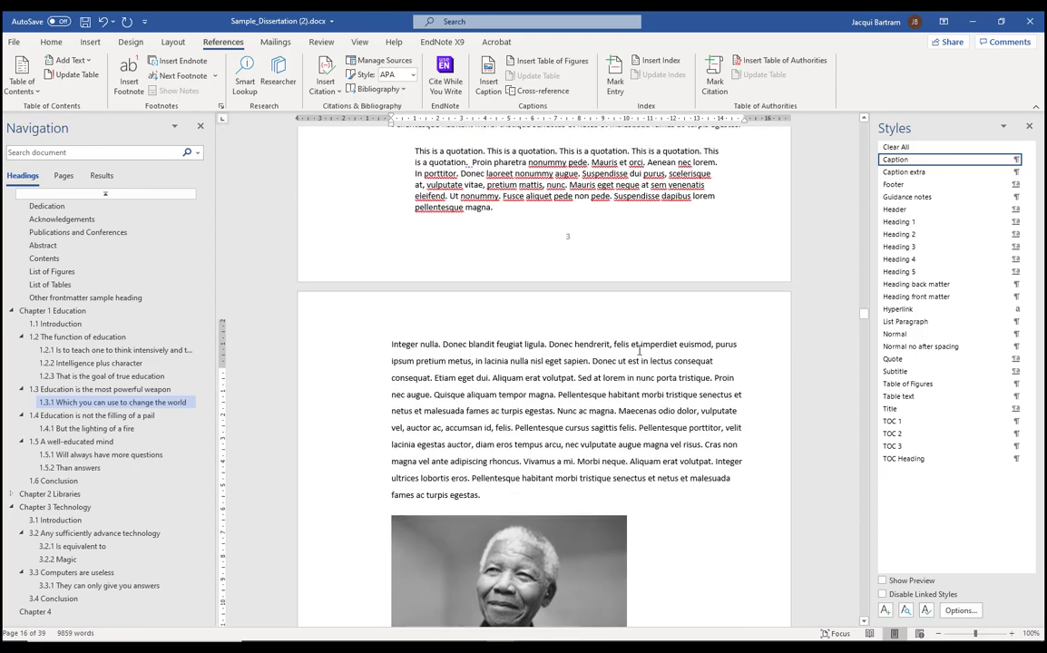
scroll(640, 350, up, 15)
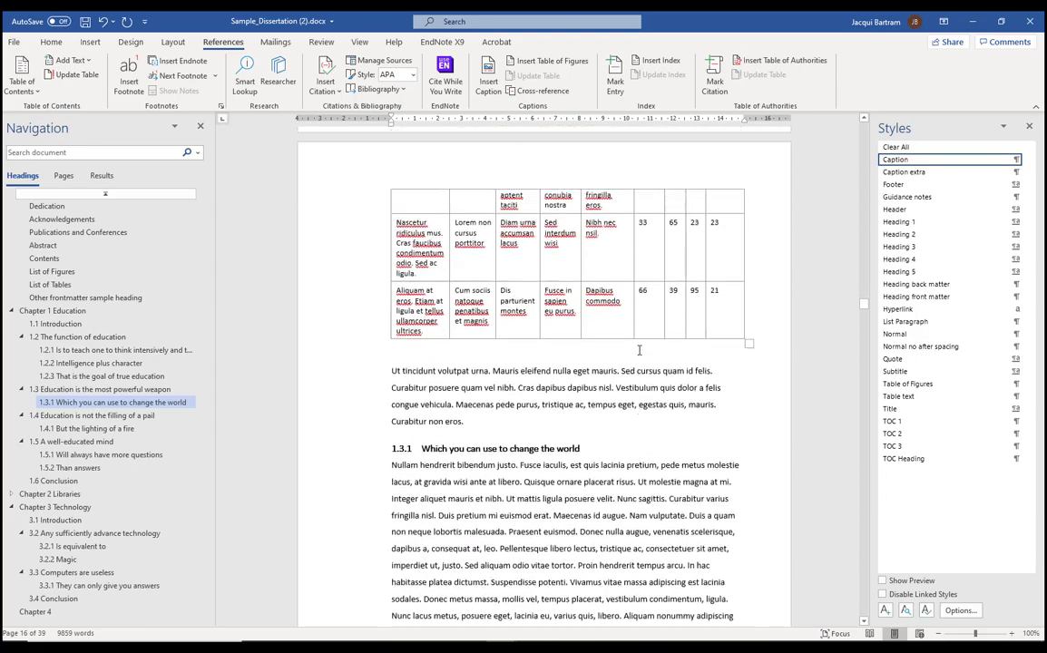
scroll(638, 350, up, 6)
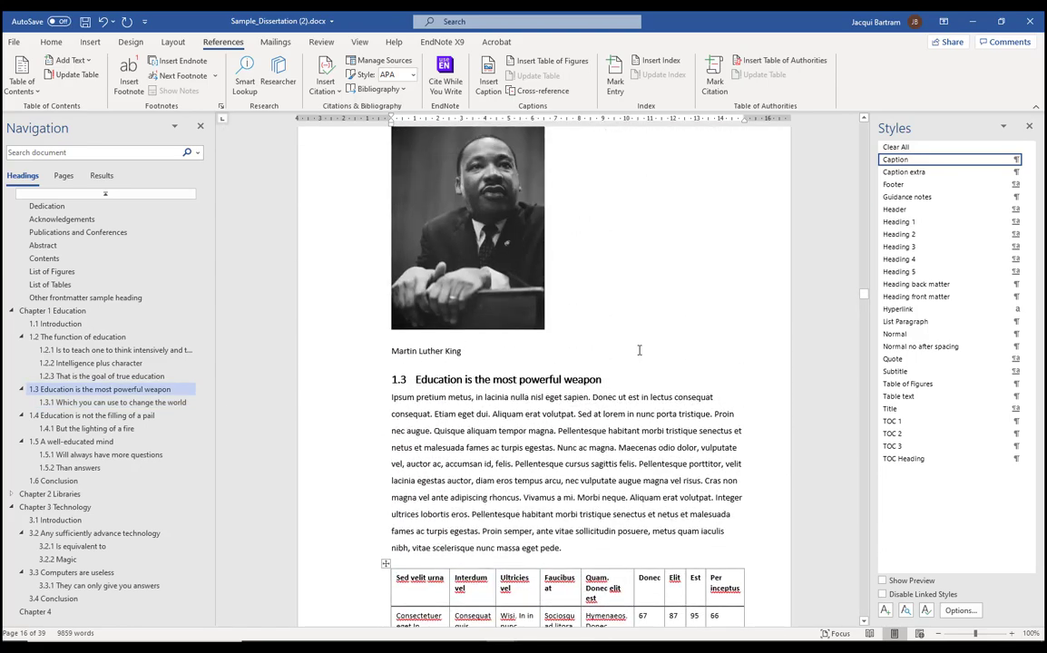
click(601, 367)
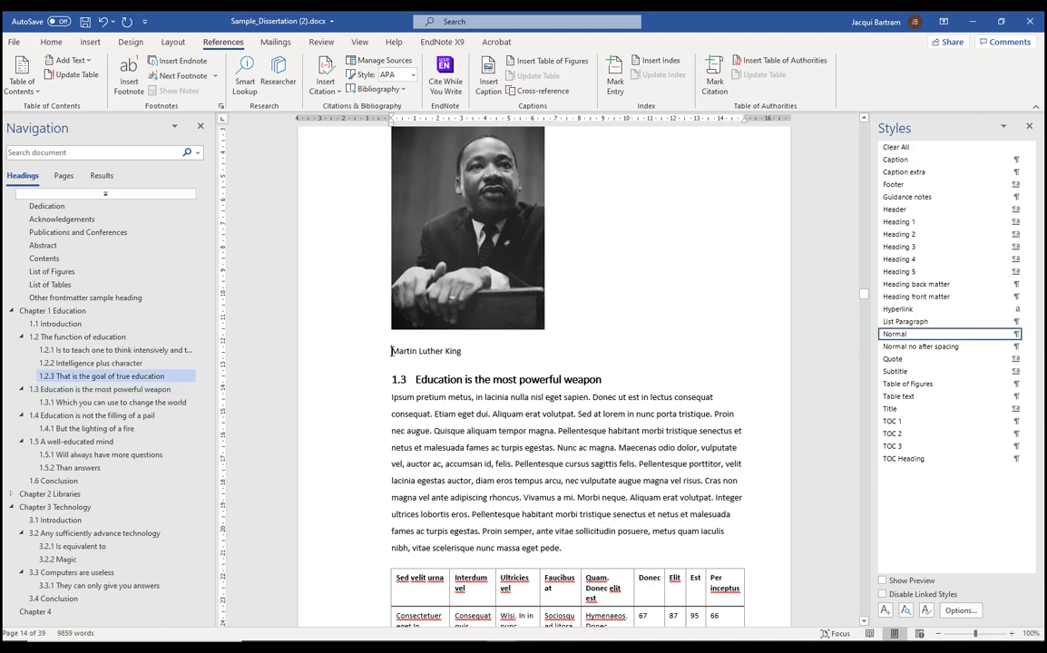
click(488, 91)
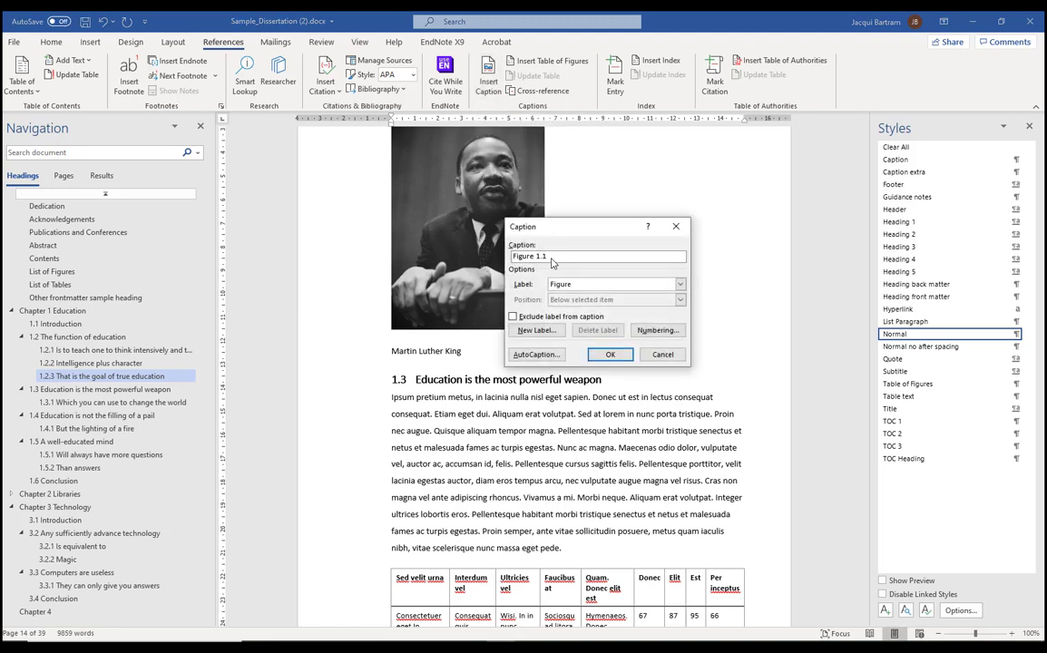
click(611, 355)
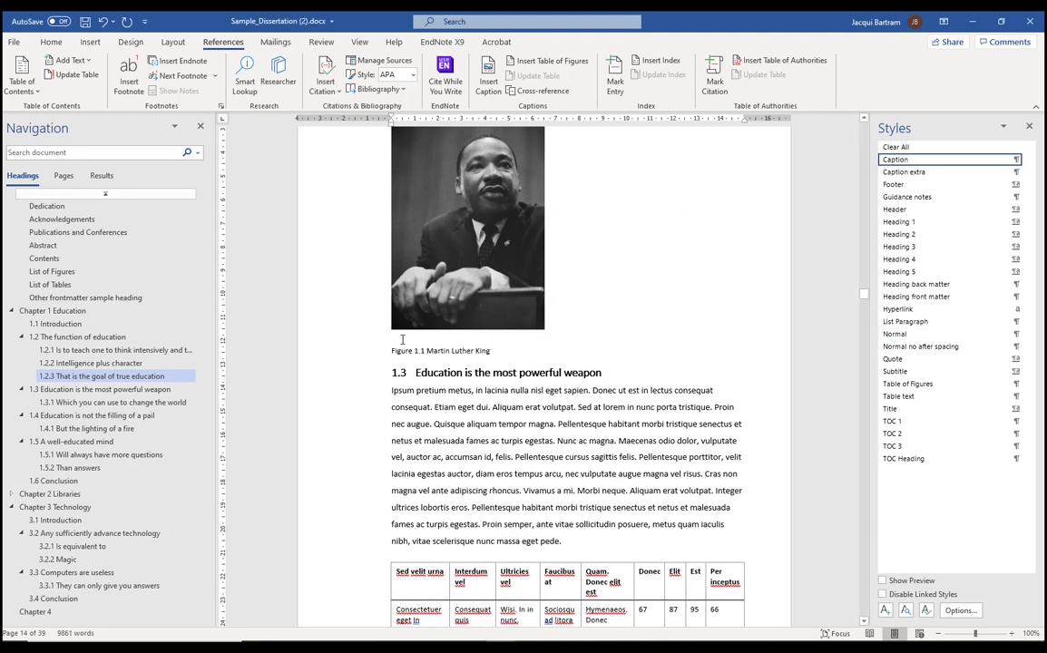
Insert a numbered Figure caption in front of the text "William Butler Yeats" above section 1.5
scroll(503, 392, down, 15)
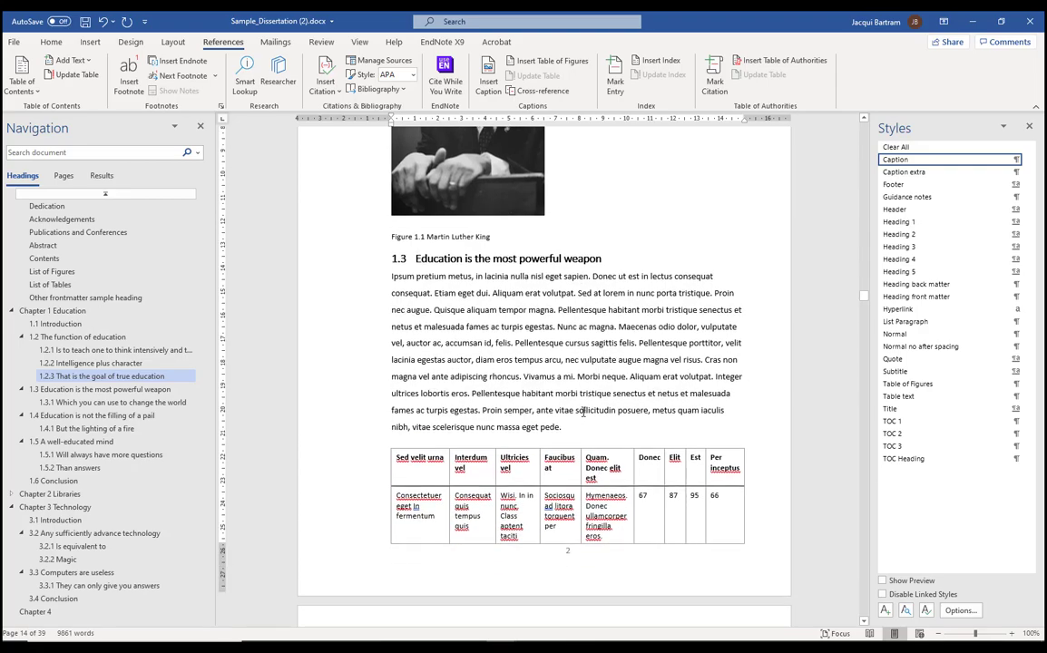
scroll(584, 411, down, 15)
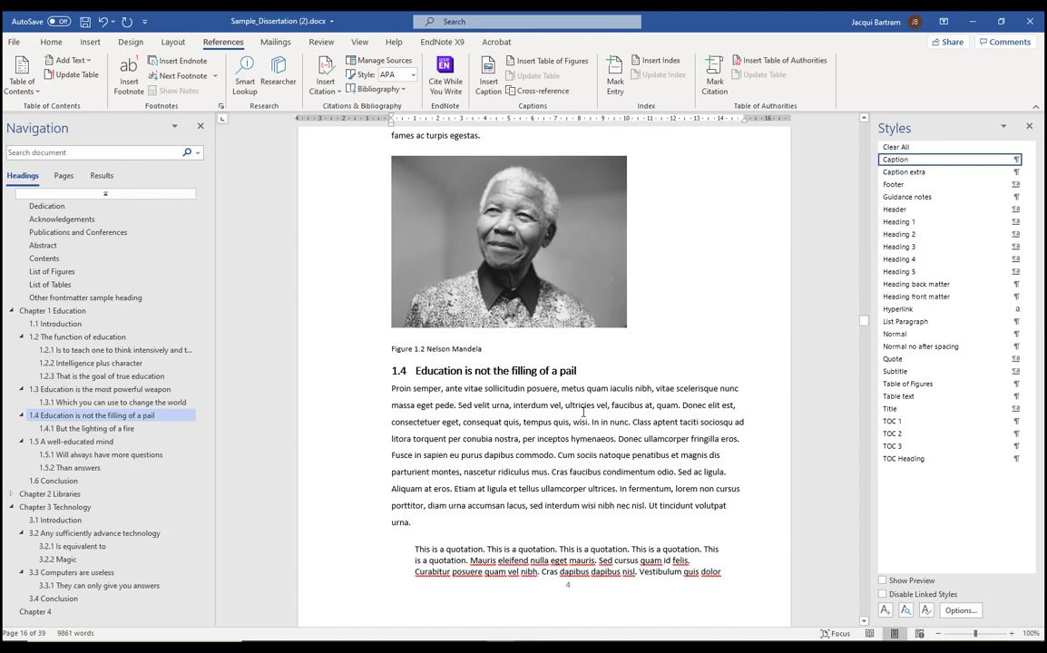
scroll(584, 411, down, 15)
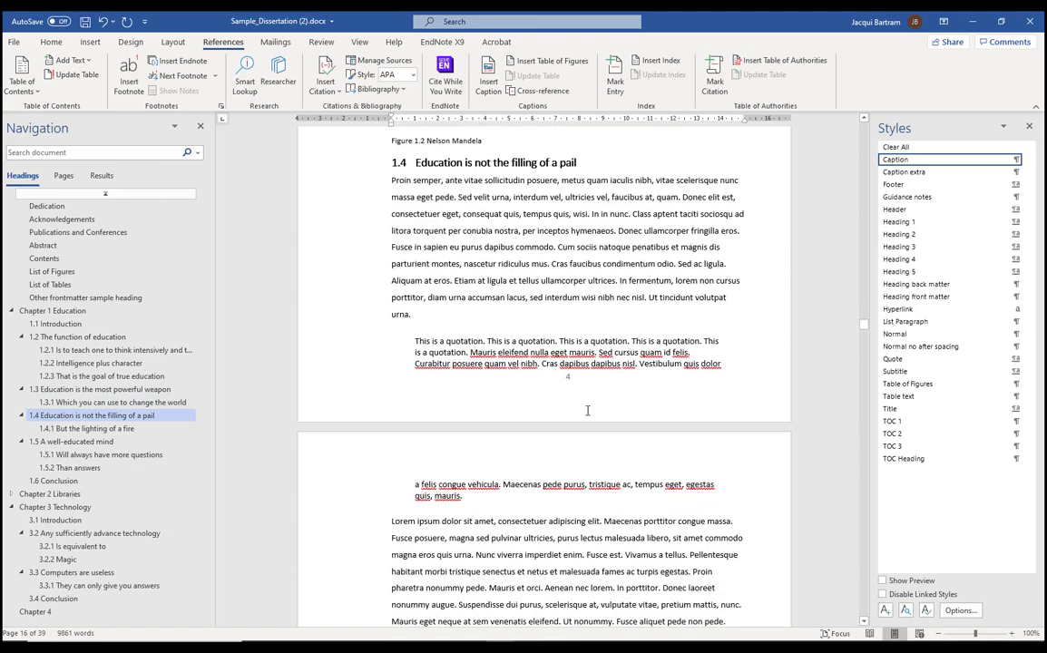
scroll(587, 413, down, 12)
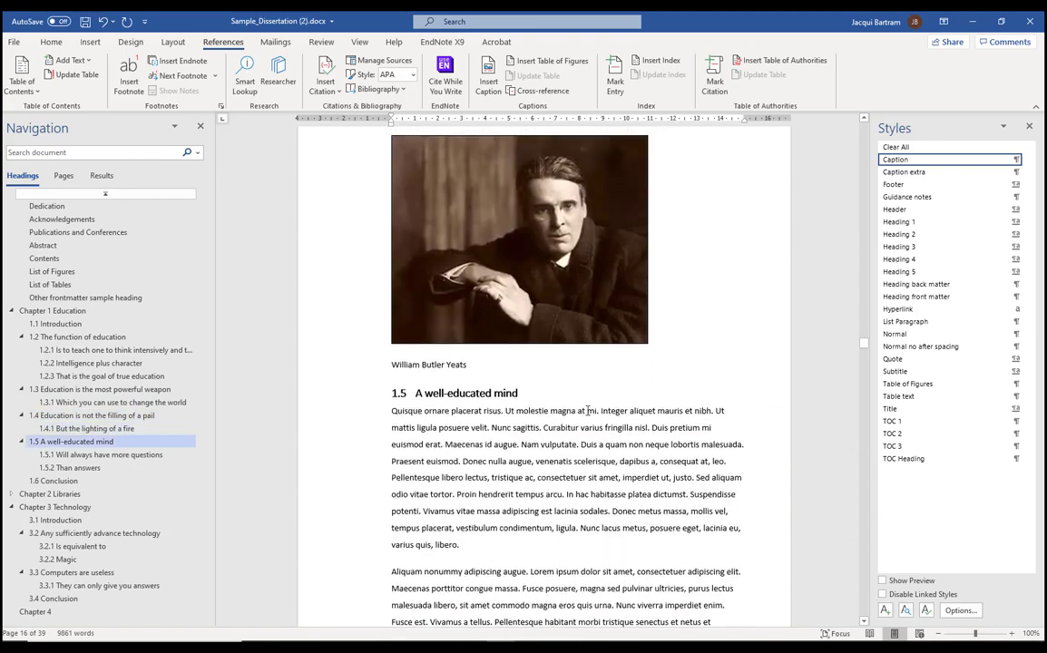
scroll(508, 381, up, 3)
click(392, 341)
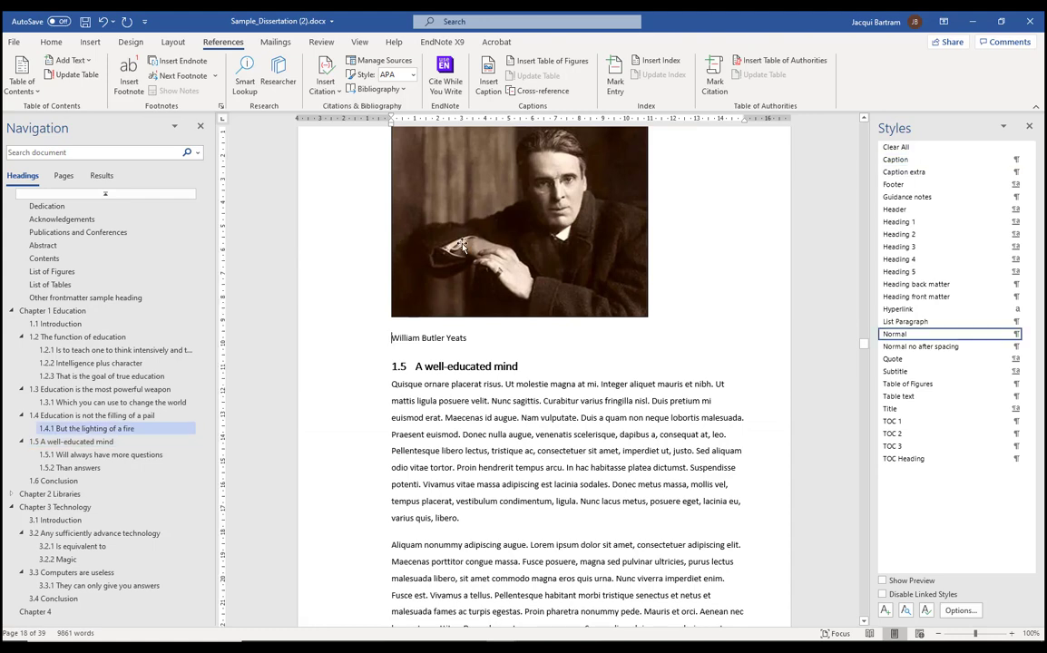
click(488, 77)
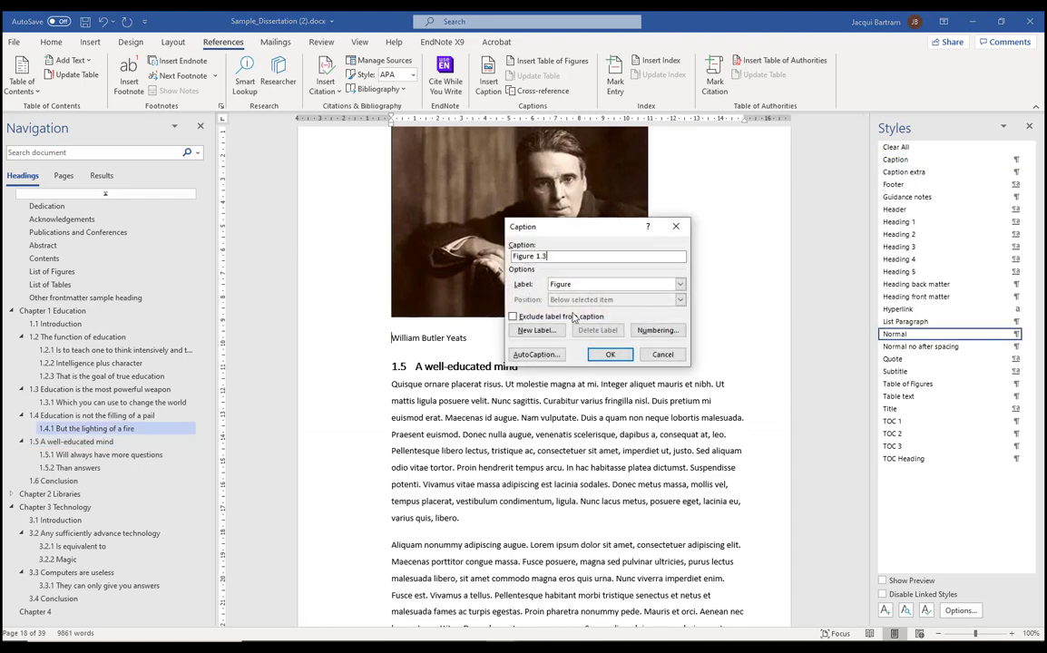
click(608, 355)
Insert a numbered Figure caption in front of the text "Helen Keller" above section 1.6 Conclusion
scroll(545, 420, down, 15)
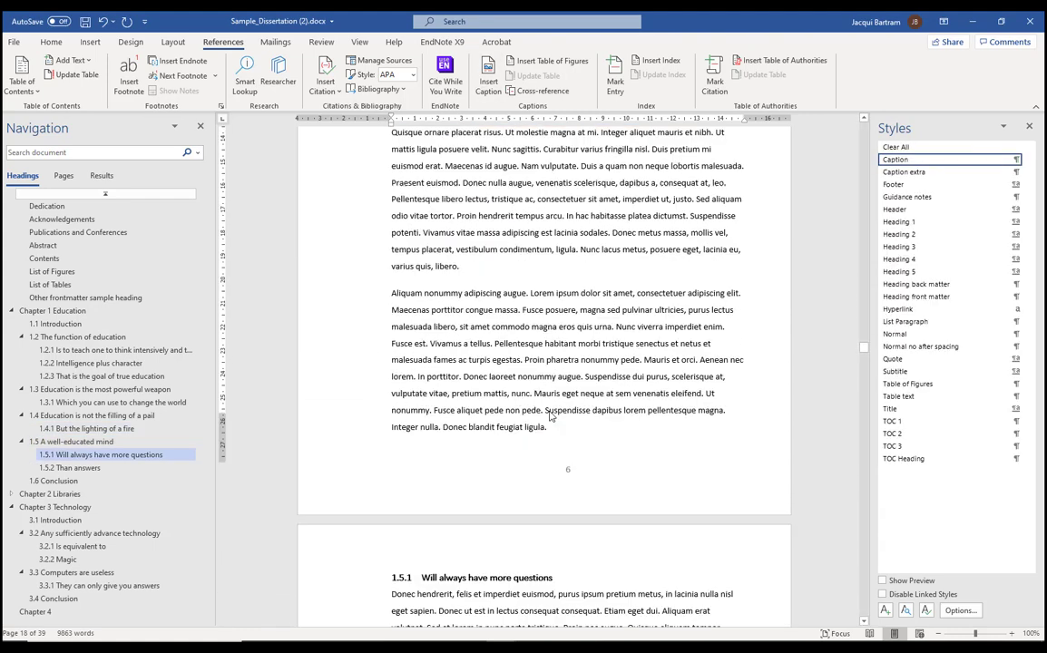
scroll(538, 416, down, 15)
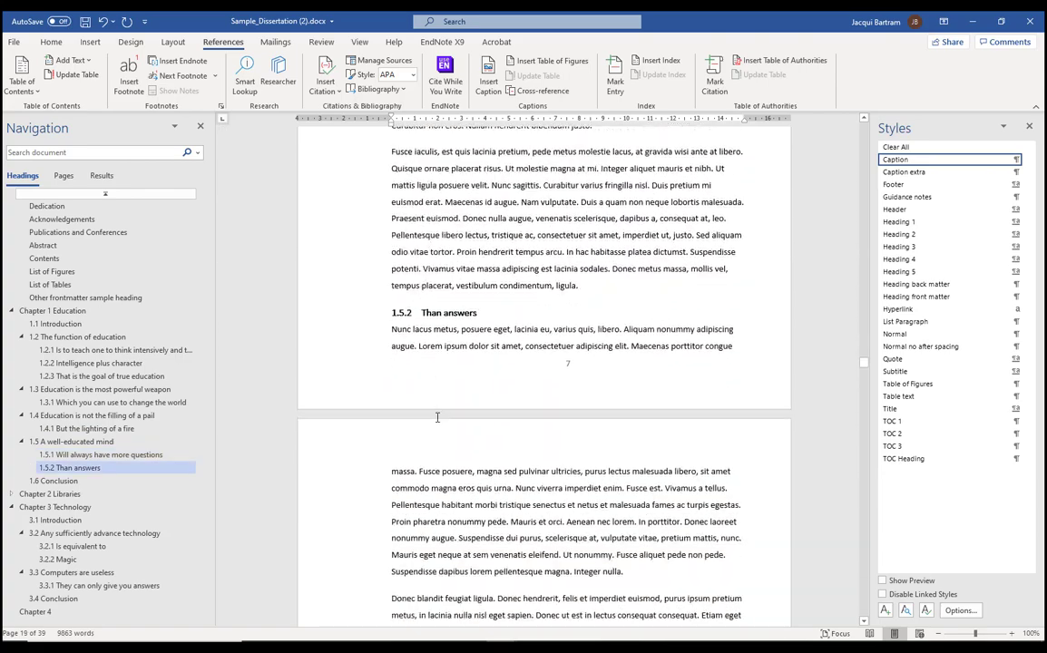
scroll(438, 418, down, 8)
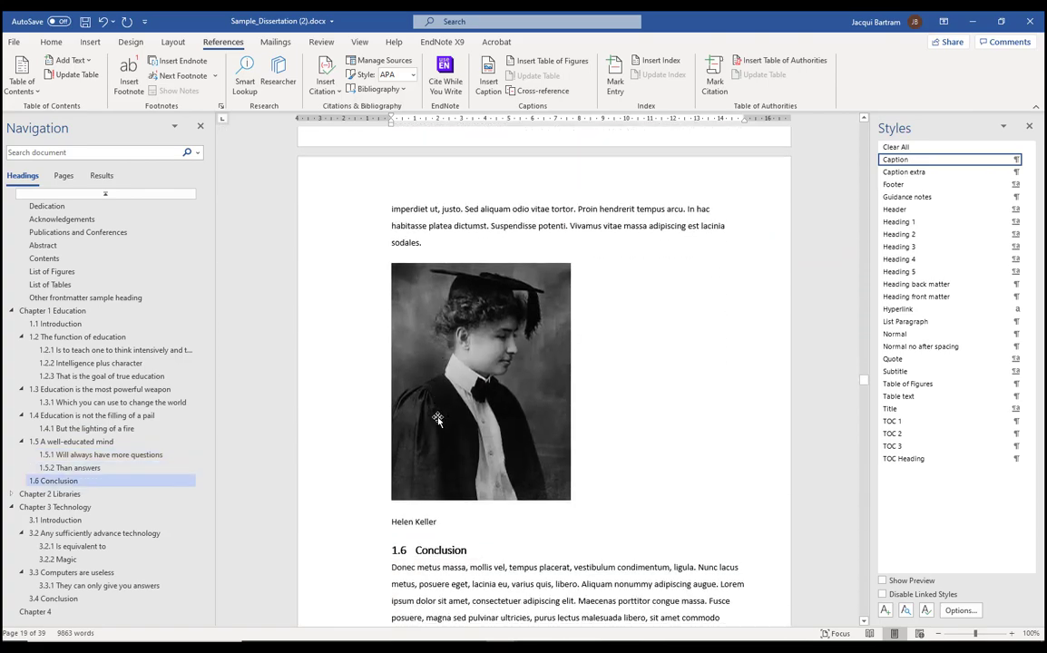
click(392, 397)
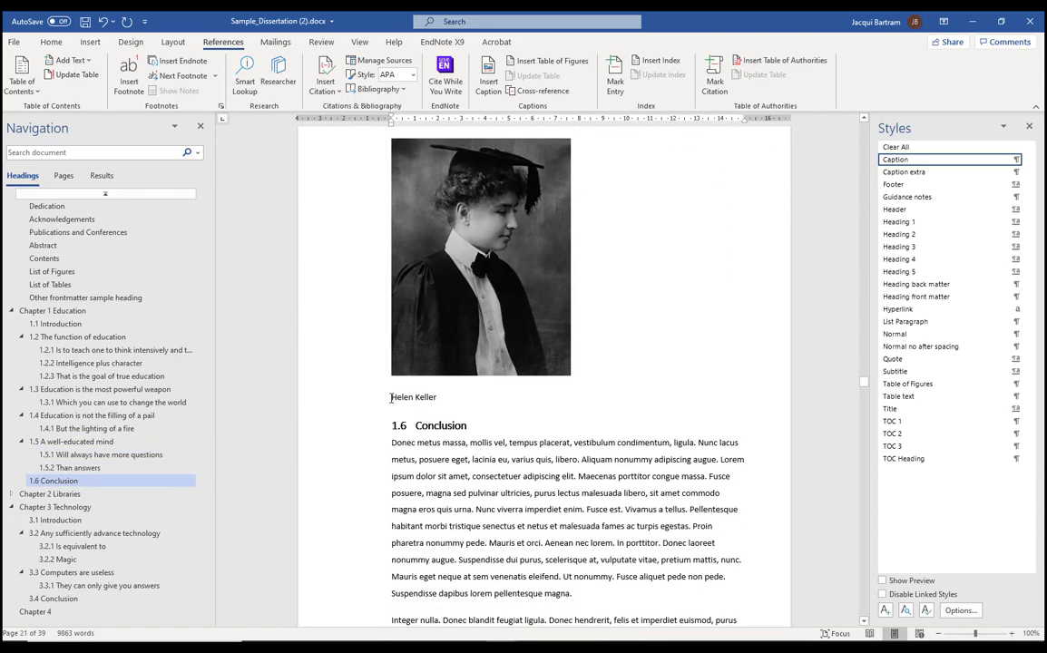
click(488, 81)
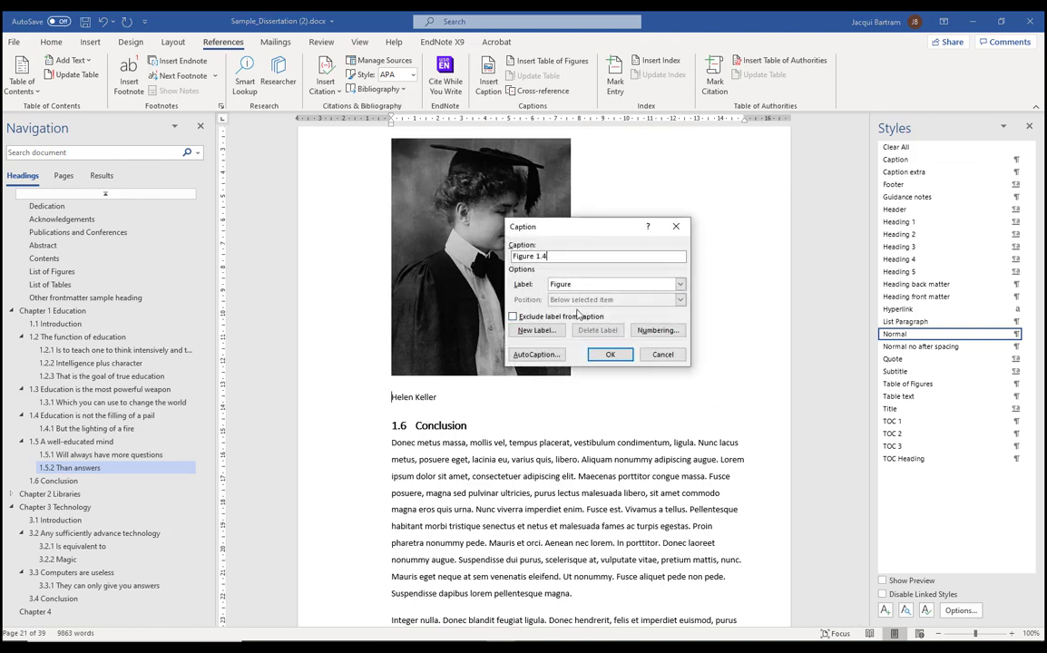
click(609, 354)
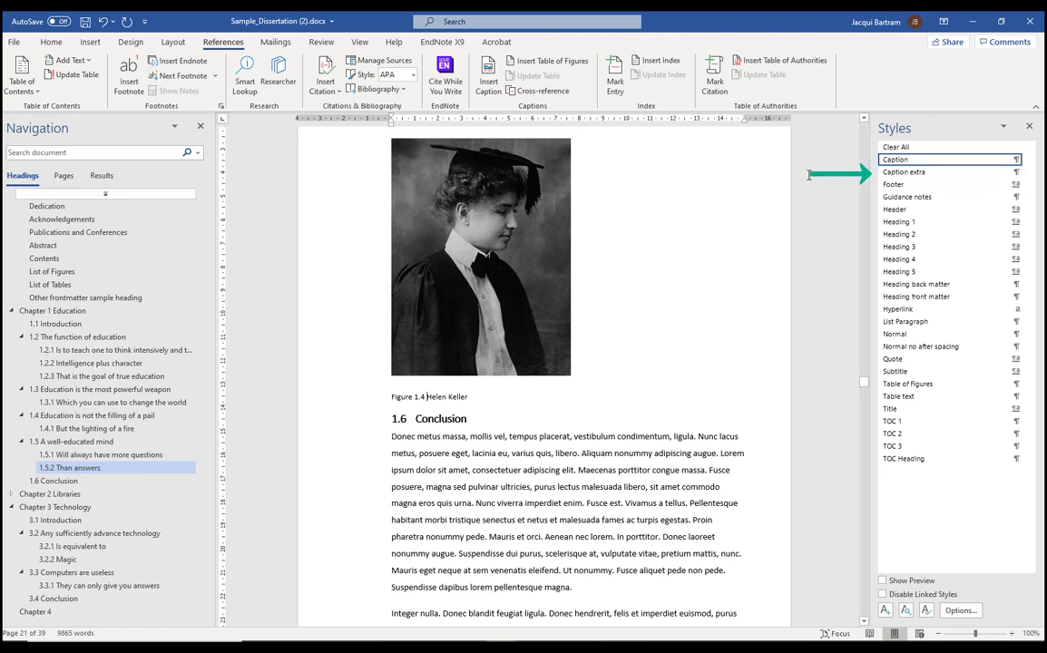
Add the line "(Image from Smith, 2010)" below the Helen Keller caption and apply the Caption extra style to it
mouse_move(961, 176)
key(Return)
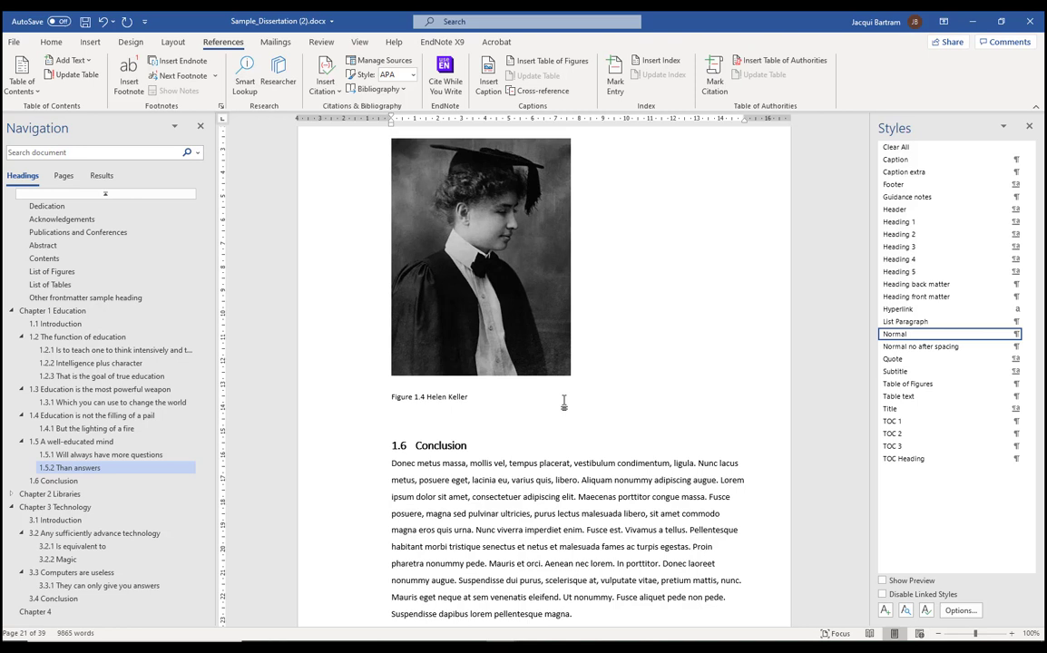
text((Image from Smith, 2010))
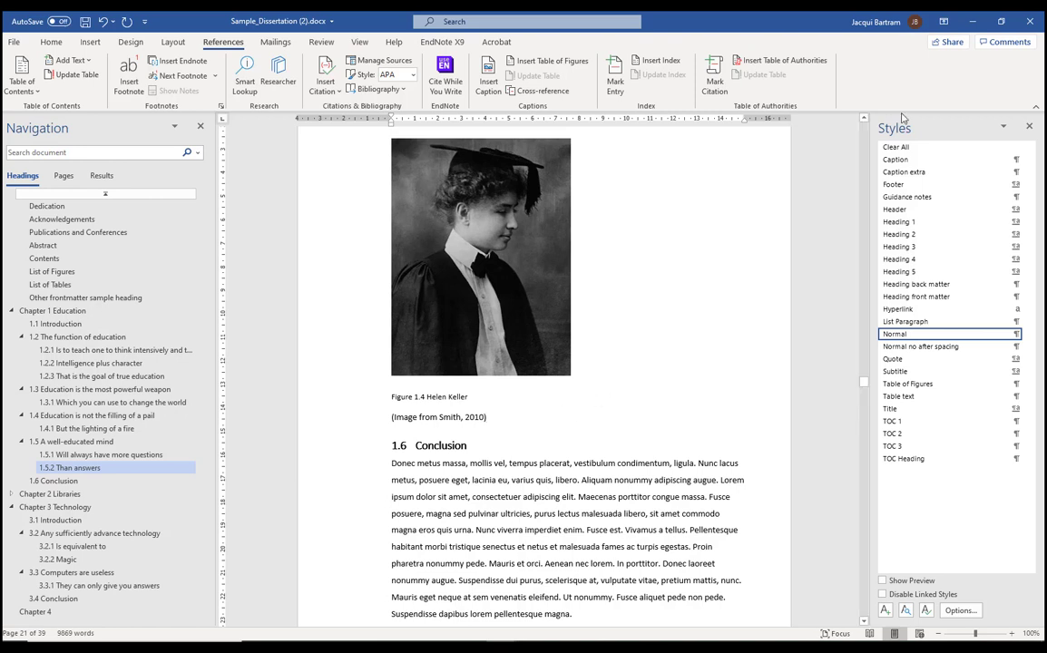
click(897, 174)
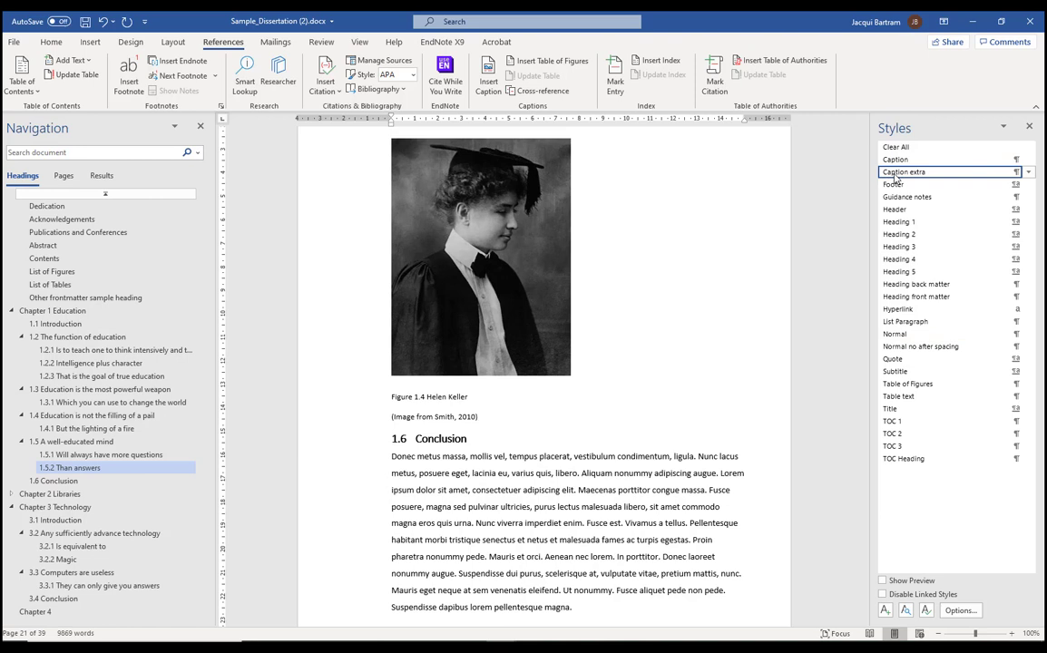
click(474, 399)
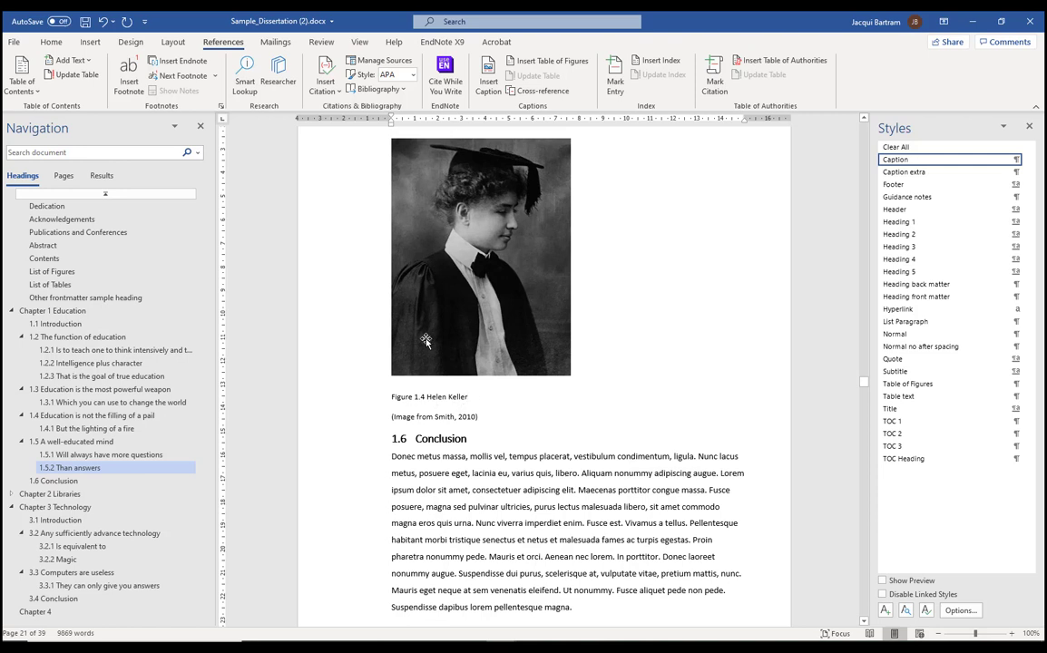
Set the spacing after the Helen Keller figure caption to 0 pt
click(171, 47)
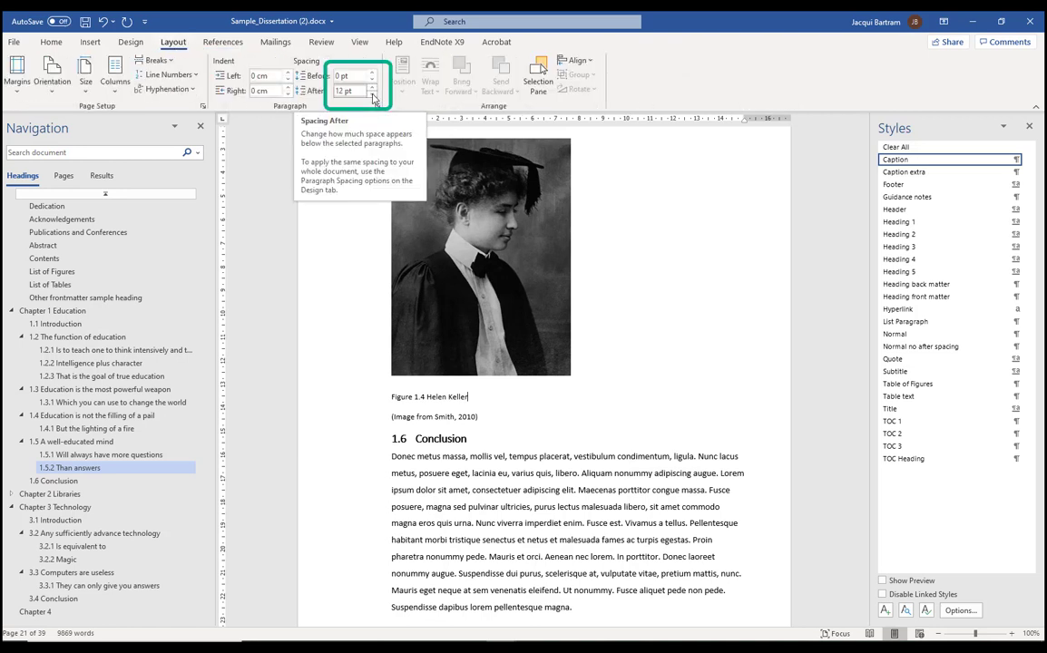
click(372, 97)
click(372, 97)
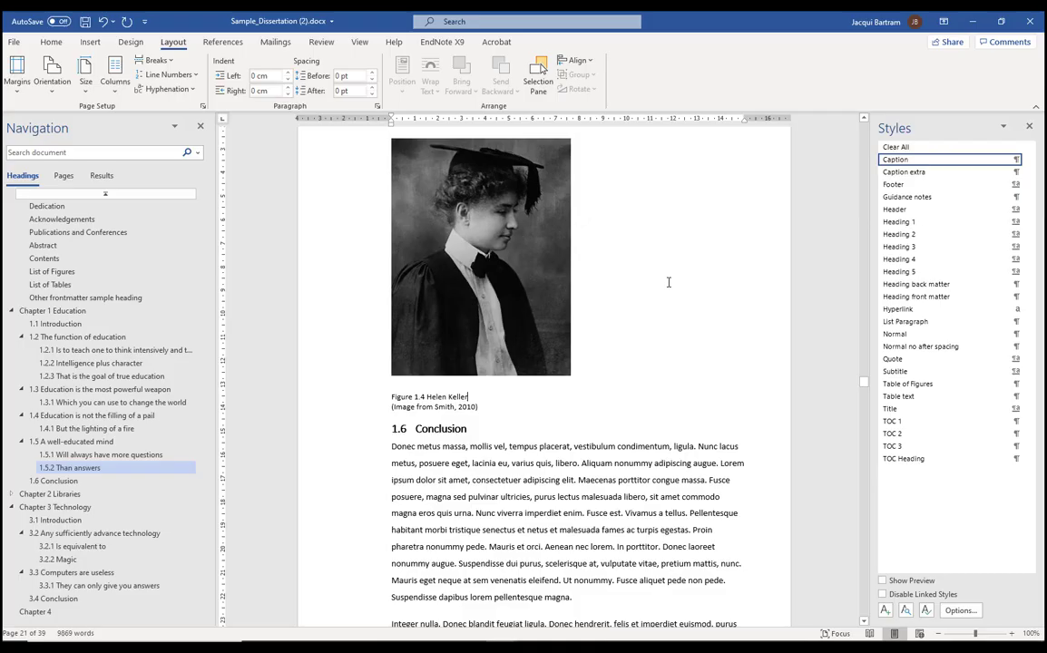
Start a caption for the table in section 1.3, using the Table label positioned above the selected item
scroll(669, 282, up, 3)
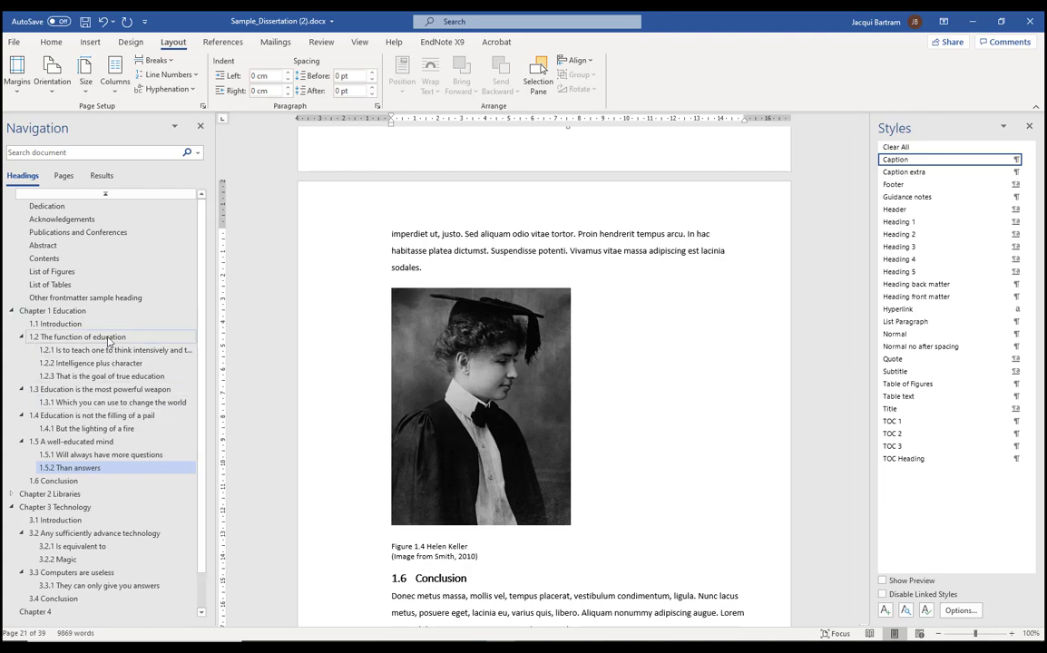
click(100, 390)
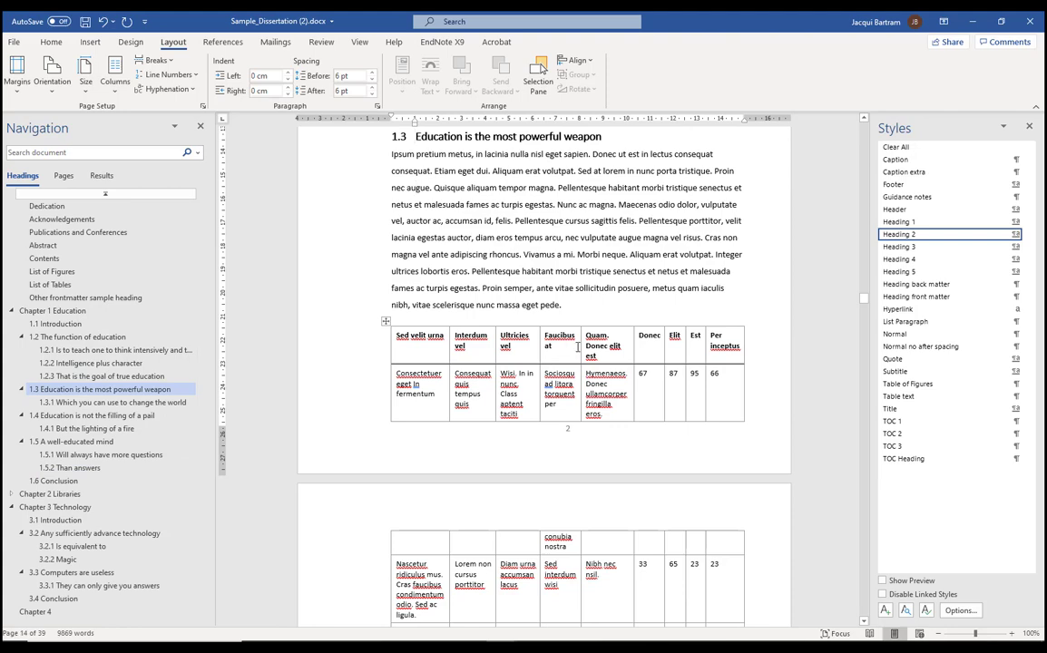
scroll(571, 347, down, 2)
scroll(577, 349, down, 2)
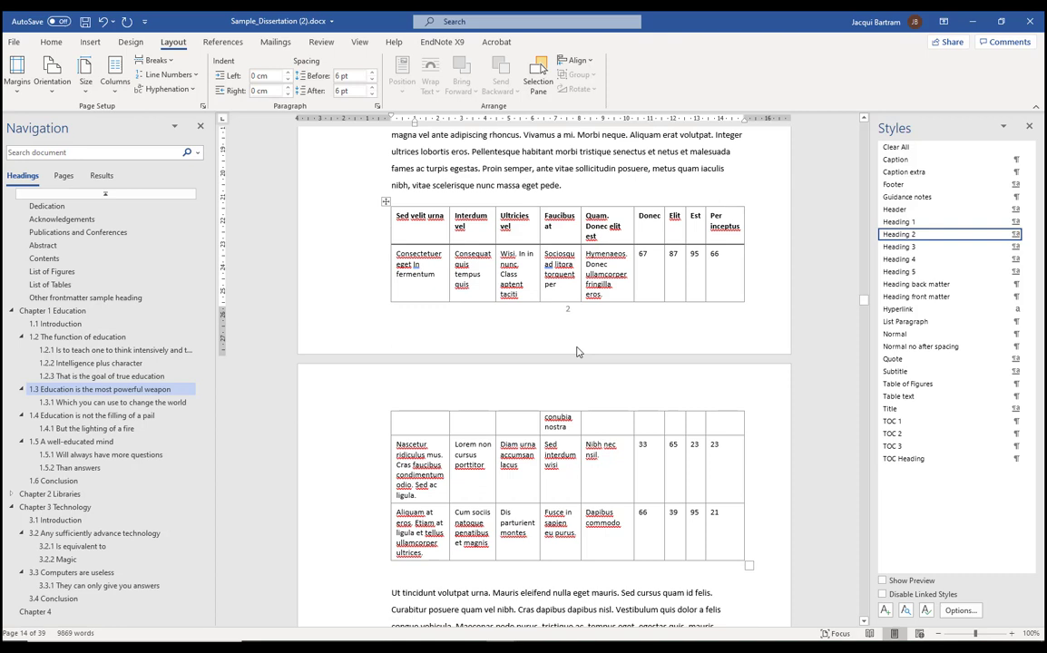
click(599, 447)
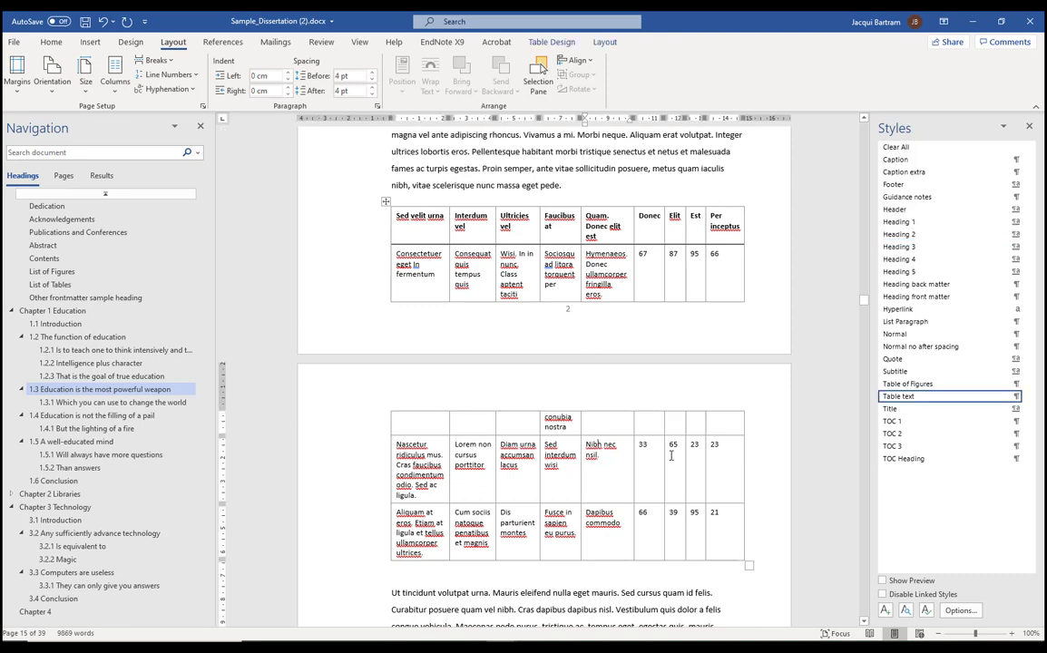
click(229, 43)
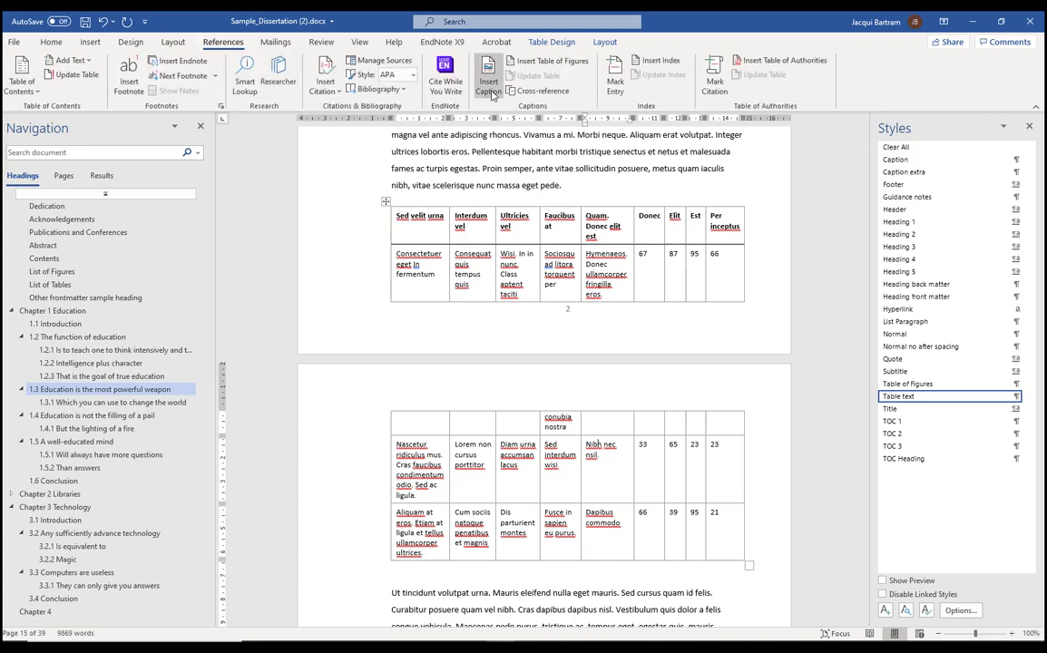
click(491, 87)
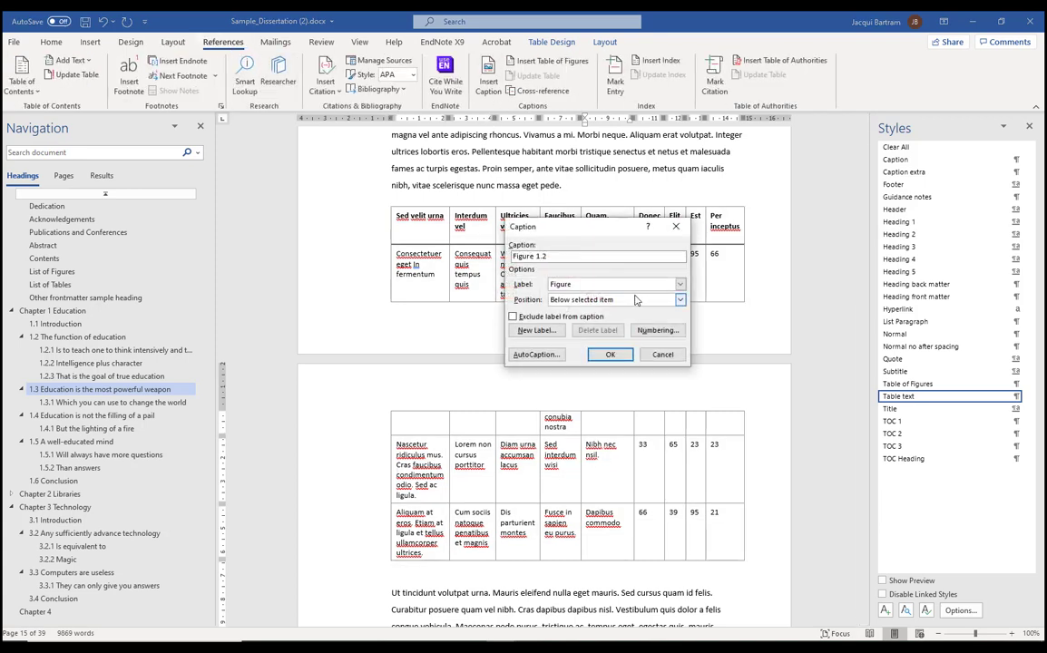
click(679, 284)
click(608, 313)
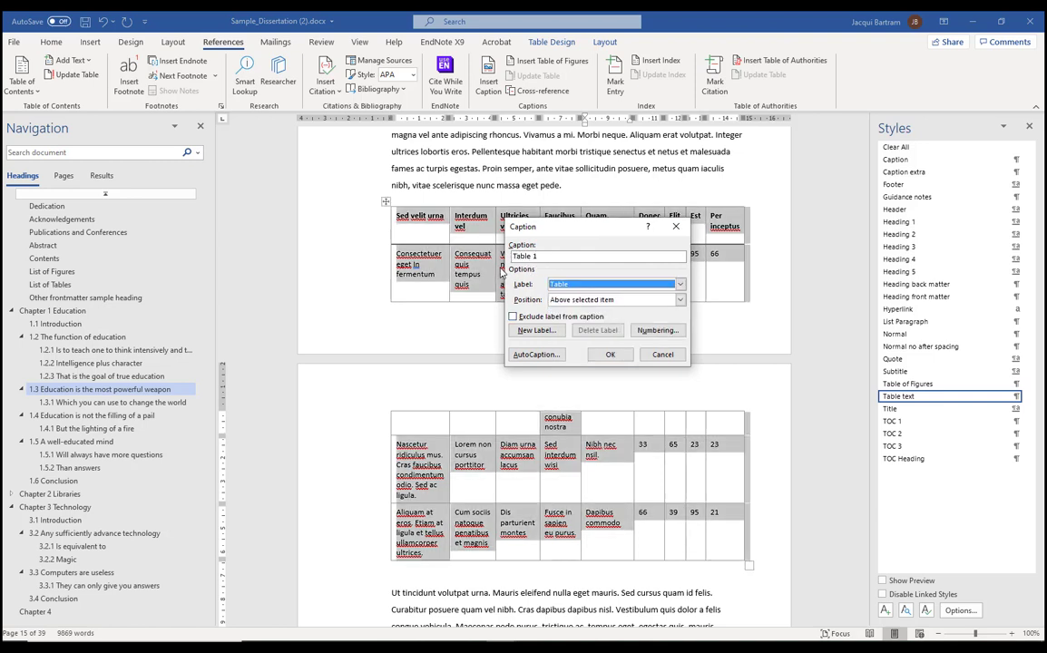
Include the chapter number with a period separator in the table numbering, and insert the caption with the text "Incomprehensible data"
click(656, 332)
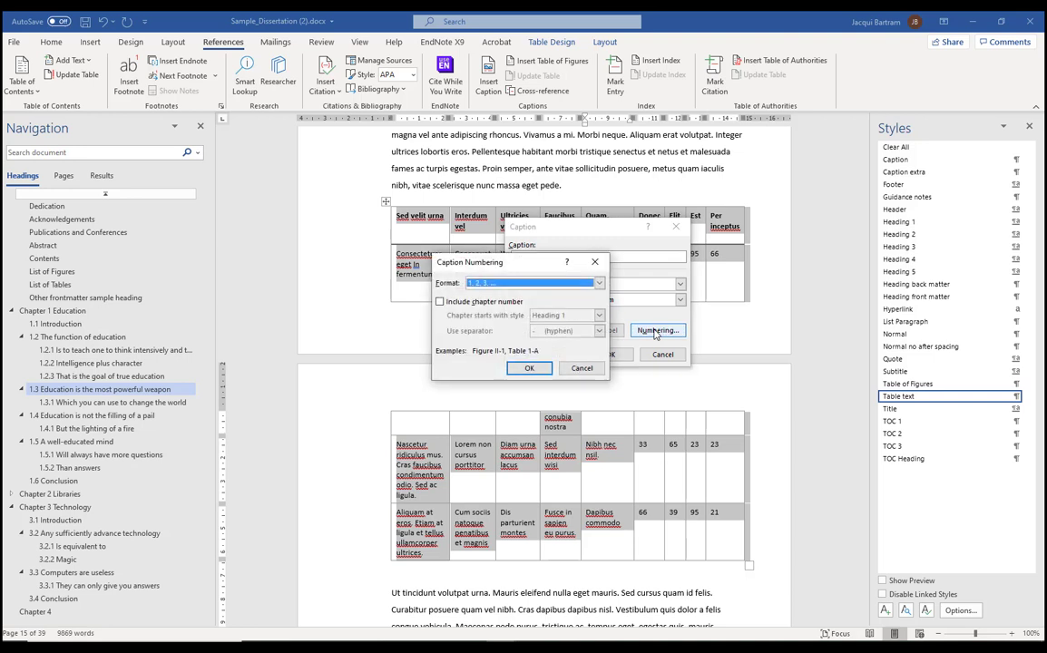
click(440, 303)
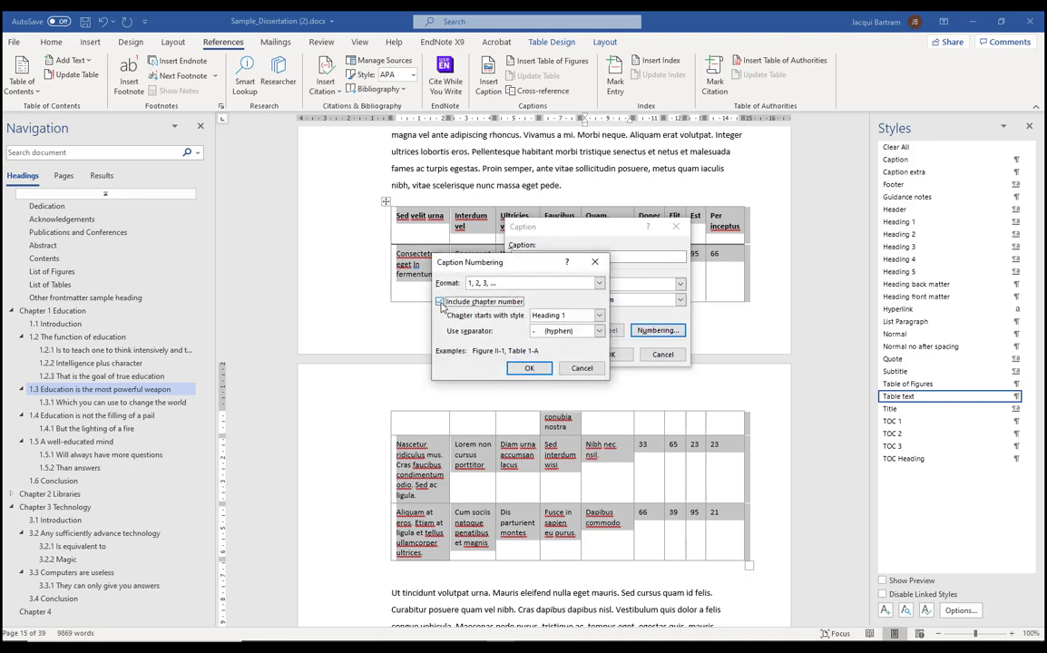
click(567, 331)
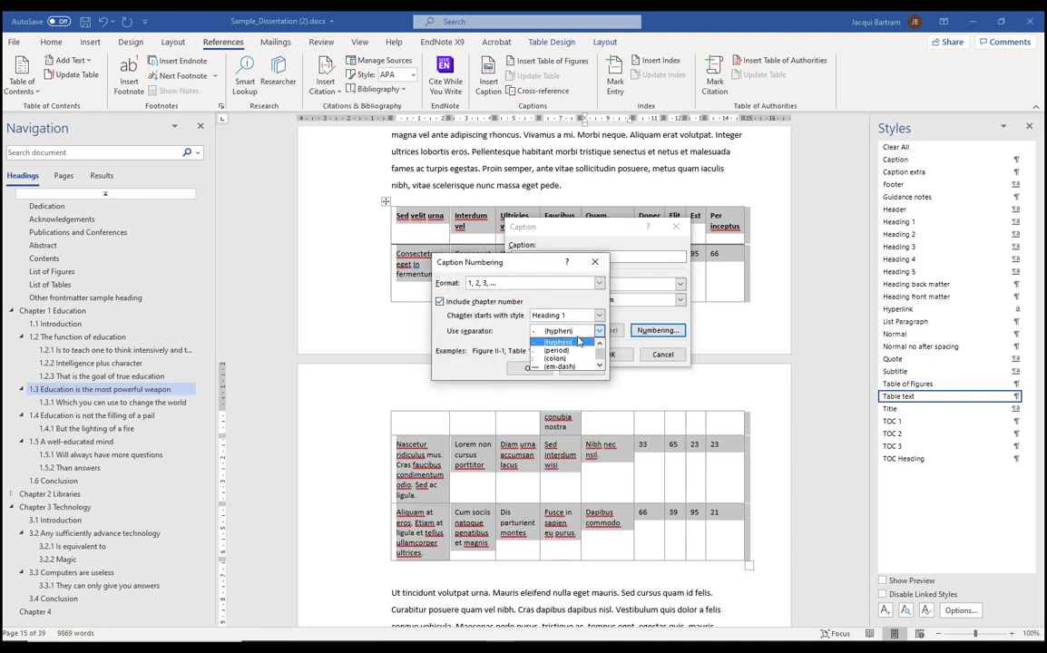
click(556, 343)
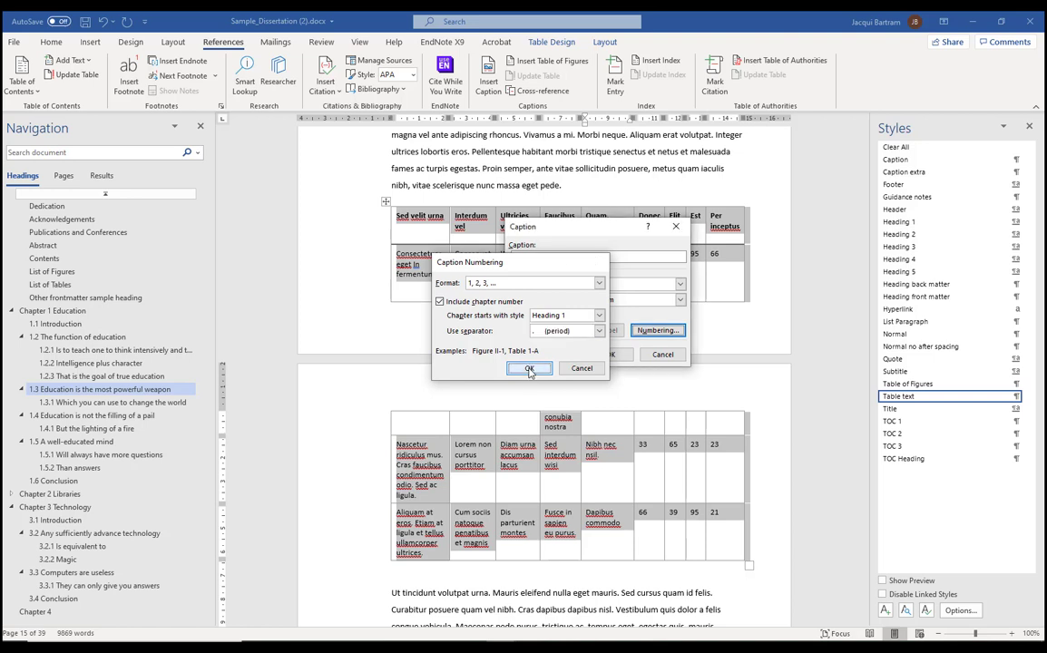
click(530, 369)
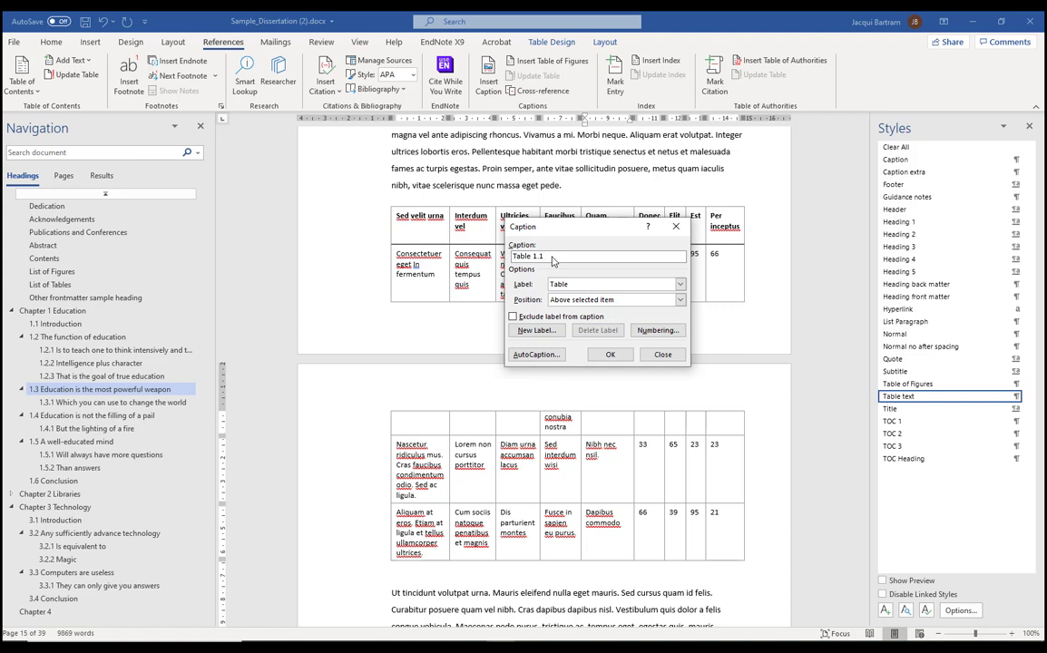
text(Incomprehensible data)
click(609, 354)
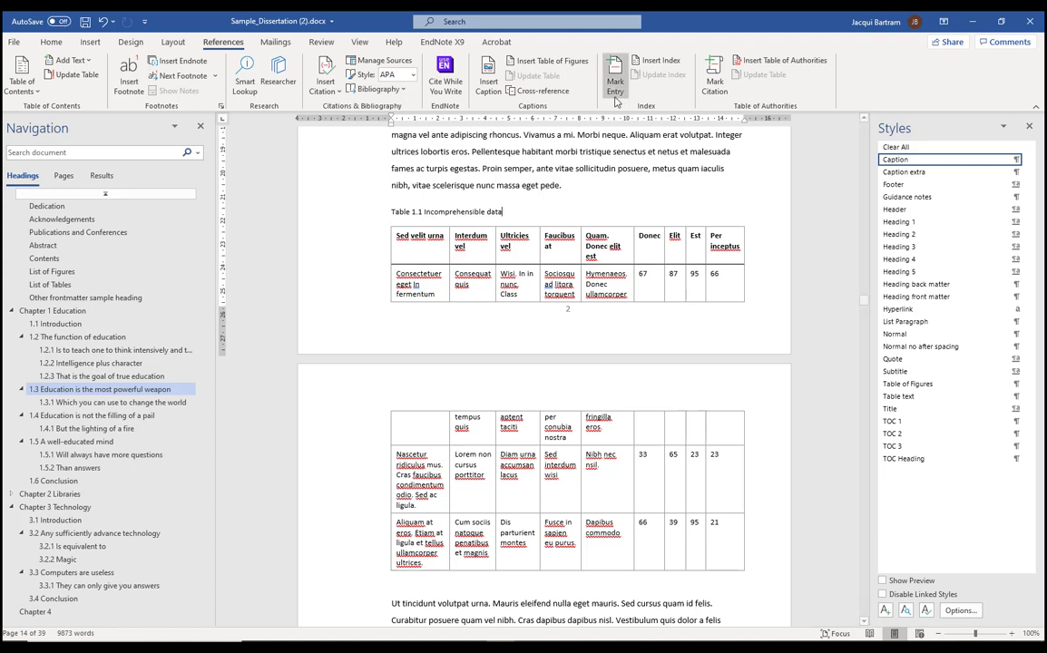
Open the AutoCaption settings and enable automatic captions for Microsoft Word Table
click(487, 86)
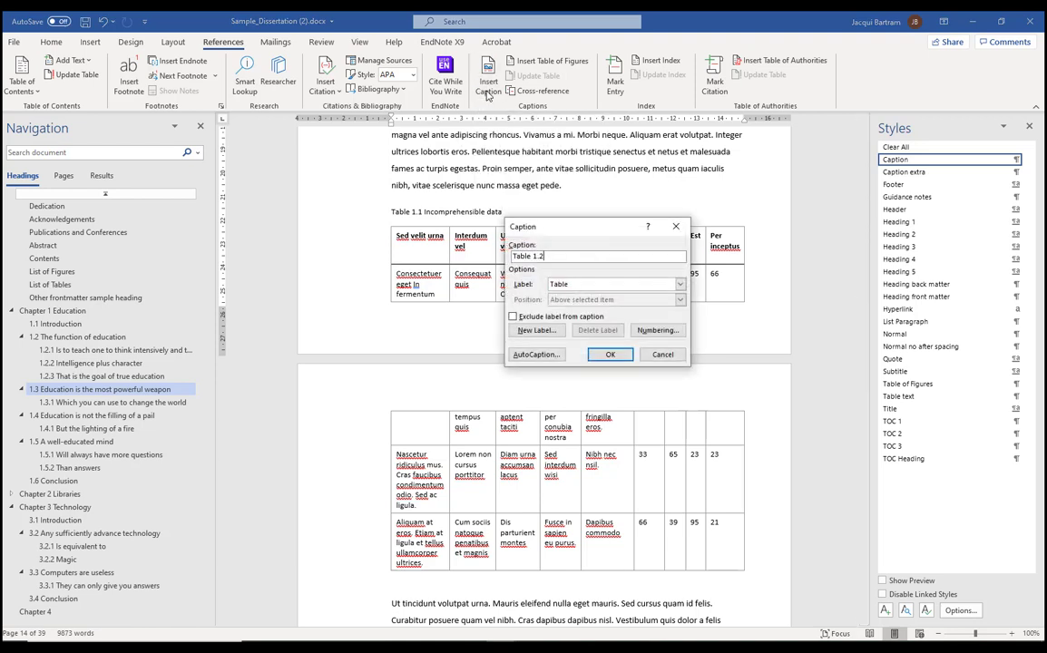
click(536, 357)
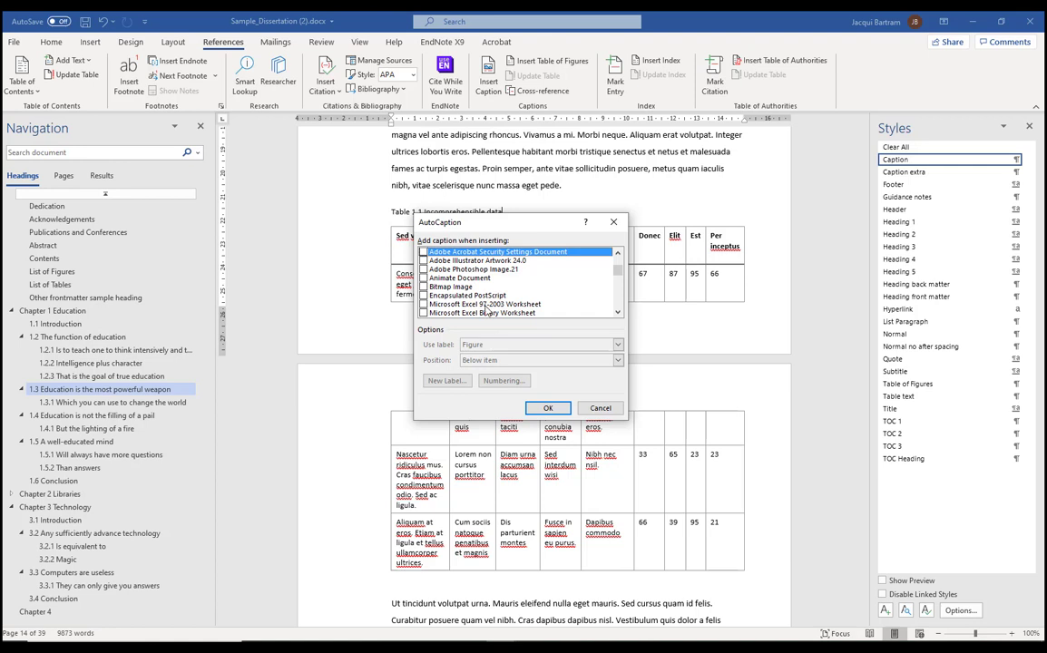
scroll(486, 311, down, 1)
scroll(486, 312, down, 1)
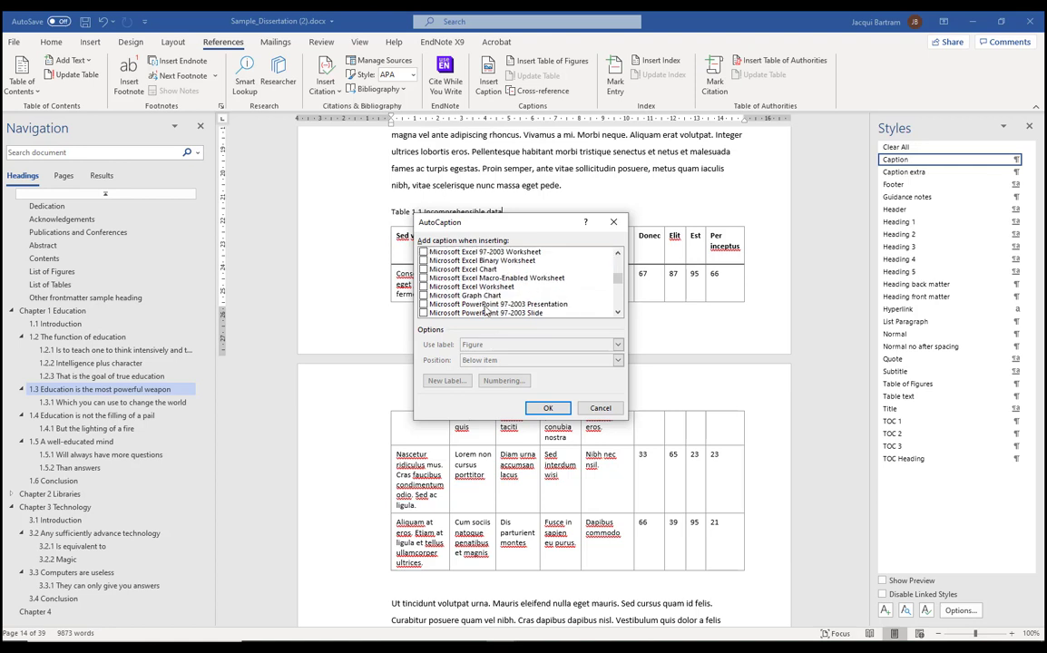
scroll(486, 312, down, 4)
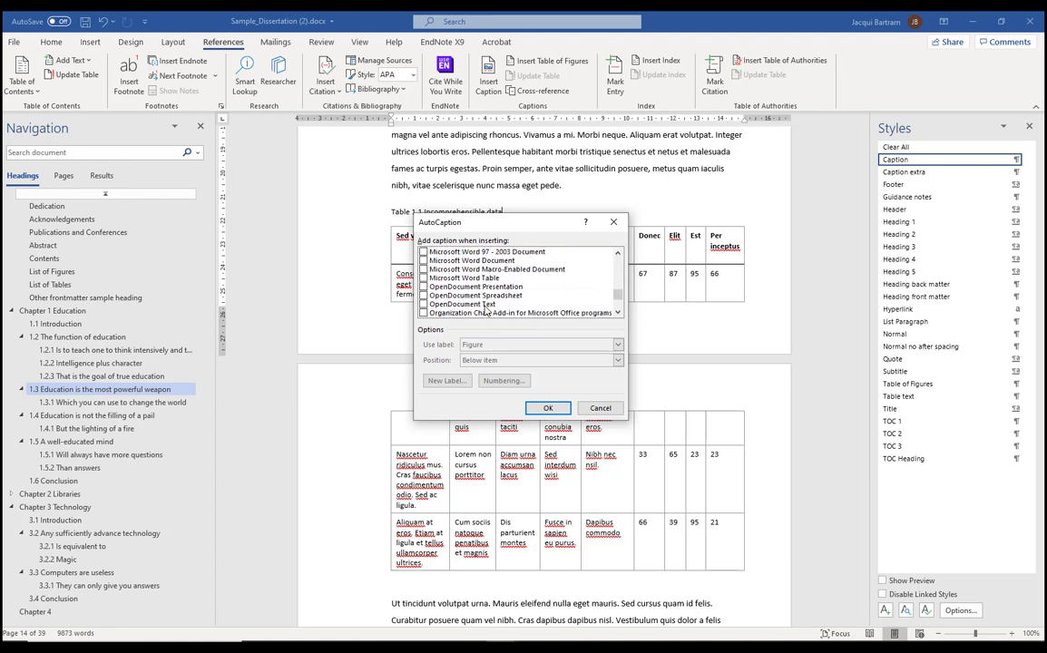
click(423, 278)
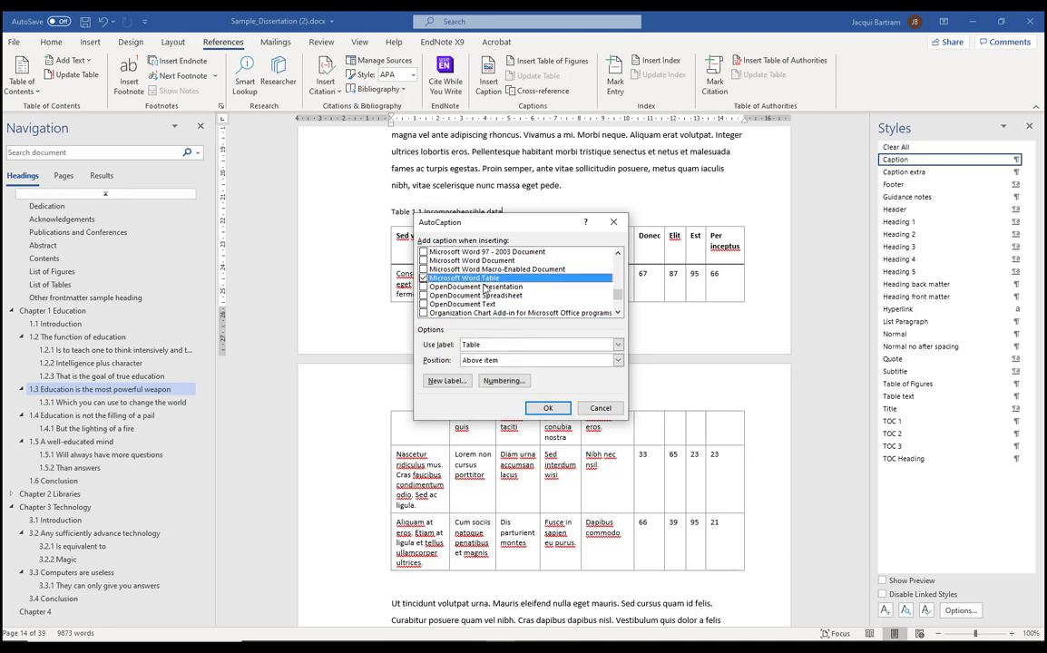
Enable automatic captions for Microsoft Excel Chart as well
scroll(487, 292, up, 1)
scroll(487, 292, up, 5)
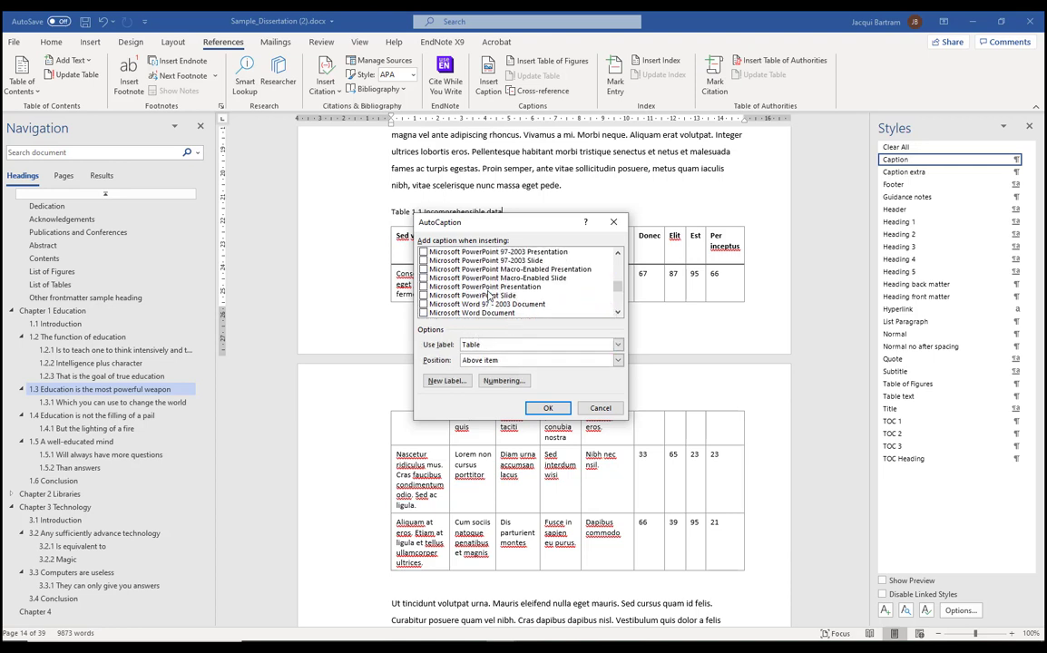
scroll(488, 292, down, 1)
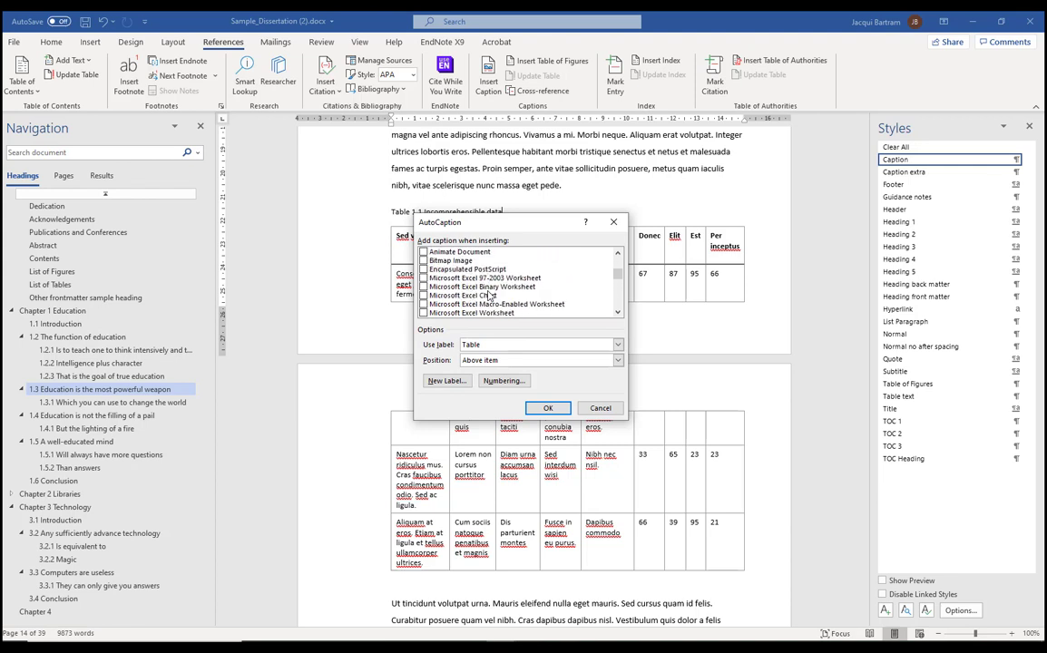
click(424, 296)
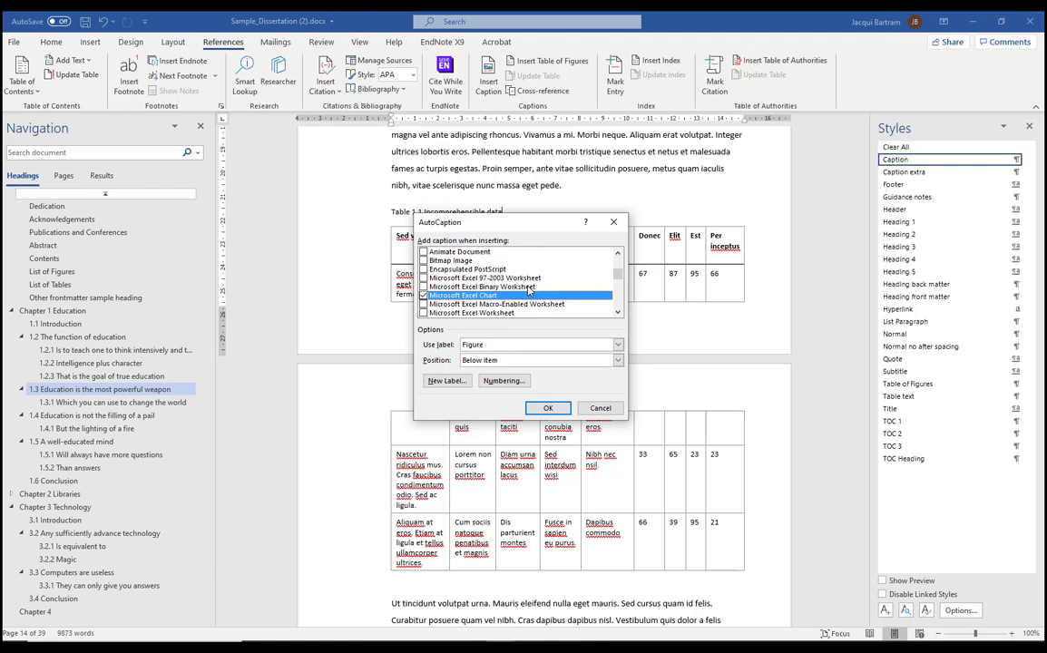
Enable automatic captions for Microsoft Excel Worksheet with the Table label, and apply the AutoCaption settings
click(423, 313)
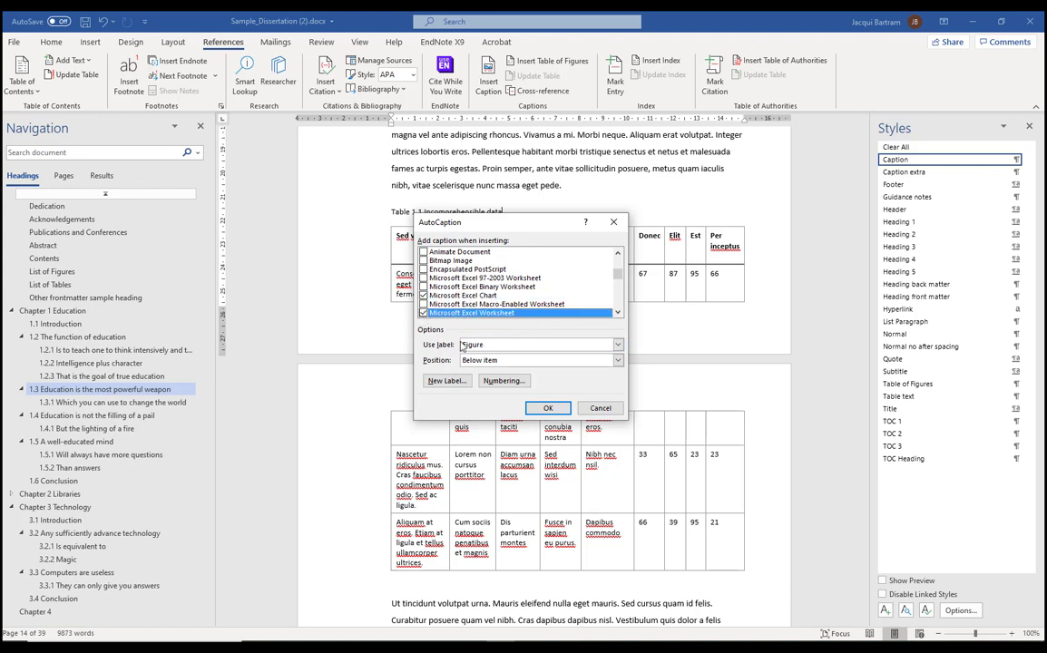
click(619, 347)
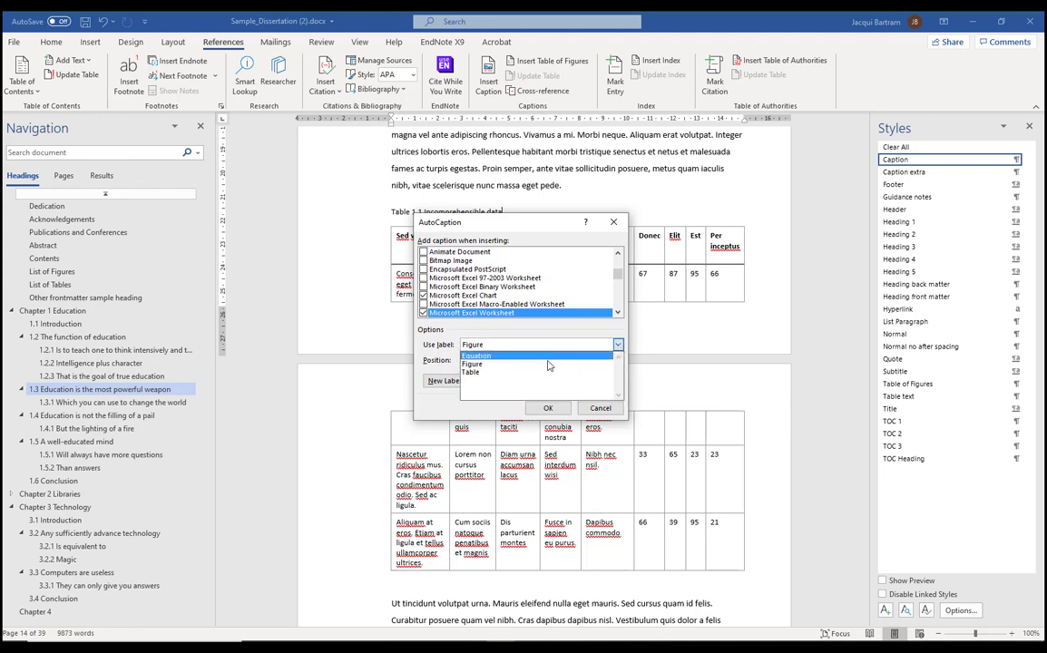
click(472, 373)
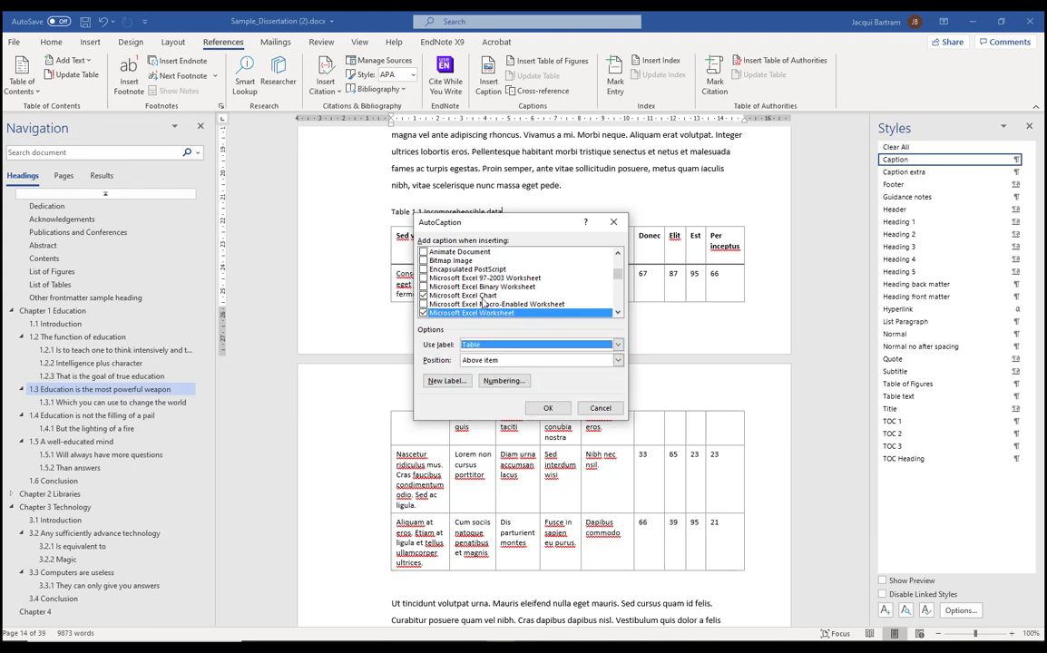
click(549, 409)
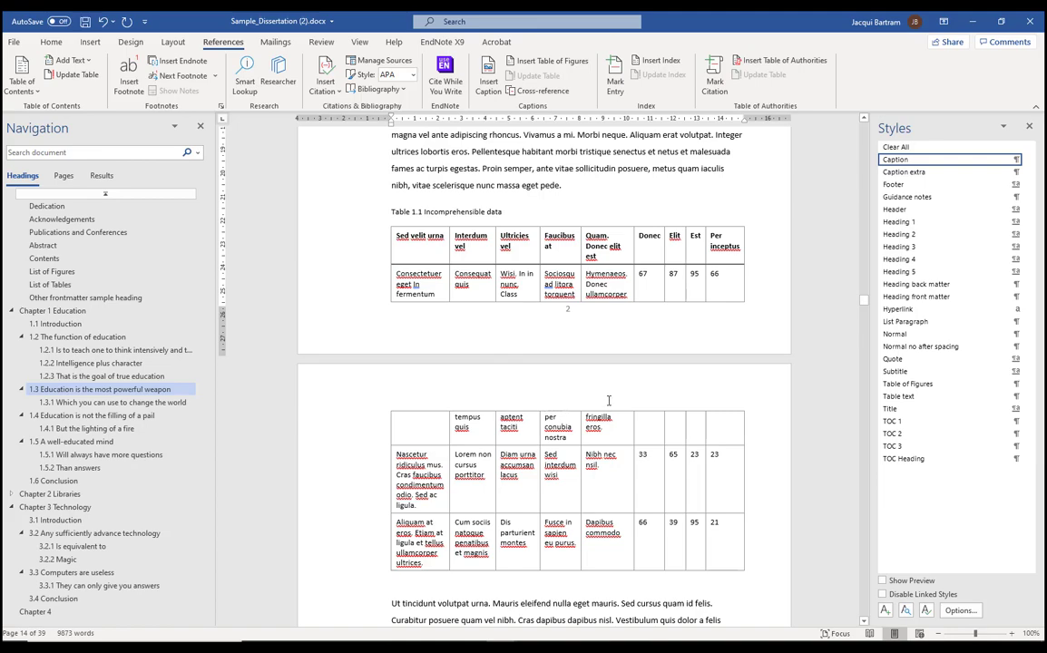
Insert a 5x3 table on a new line after the first paragraph of section 1.4.1, and place the cursor at the end of its caption
scroll(609, 400, down, 10)
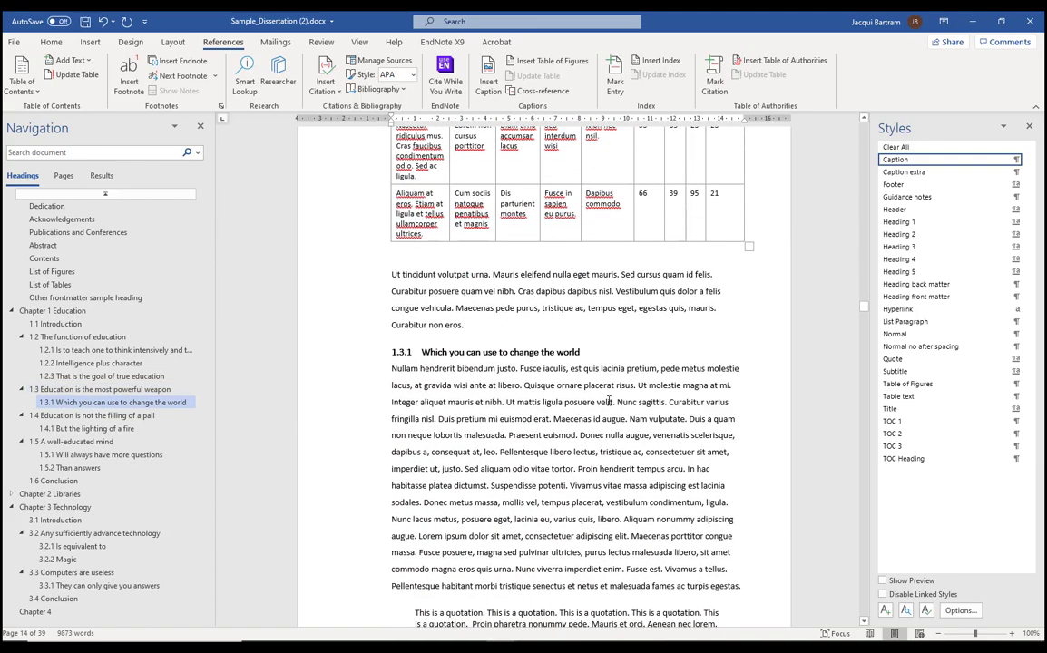
scroll(609, 400, down, 8)
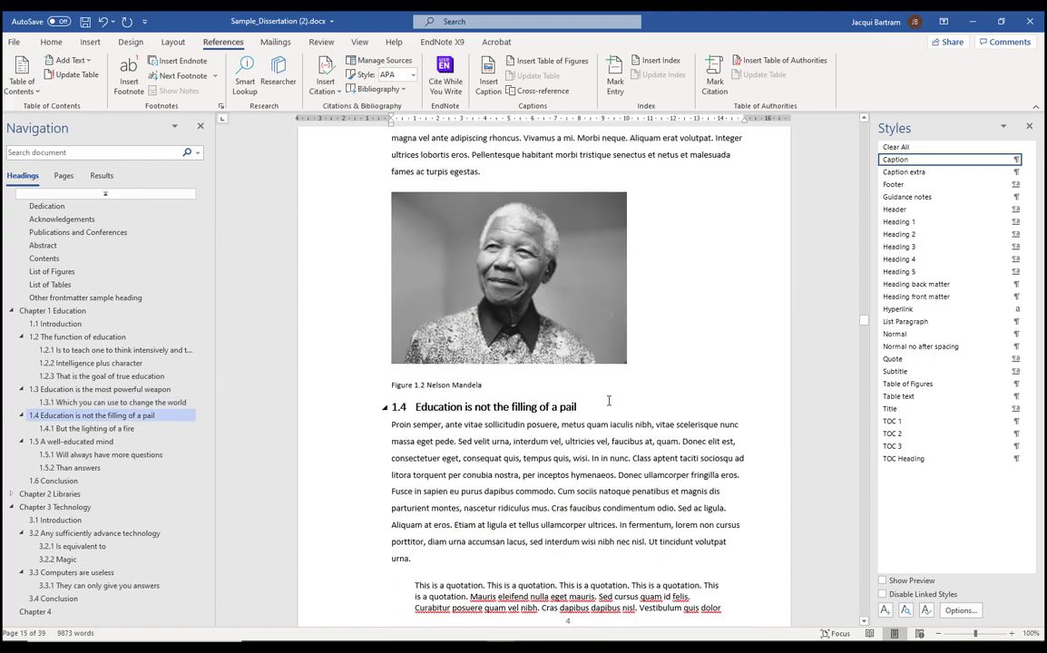
scroll(609, 400, down, 10)
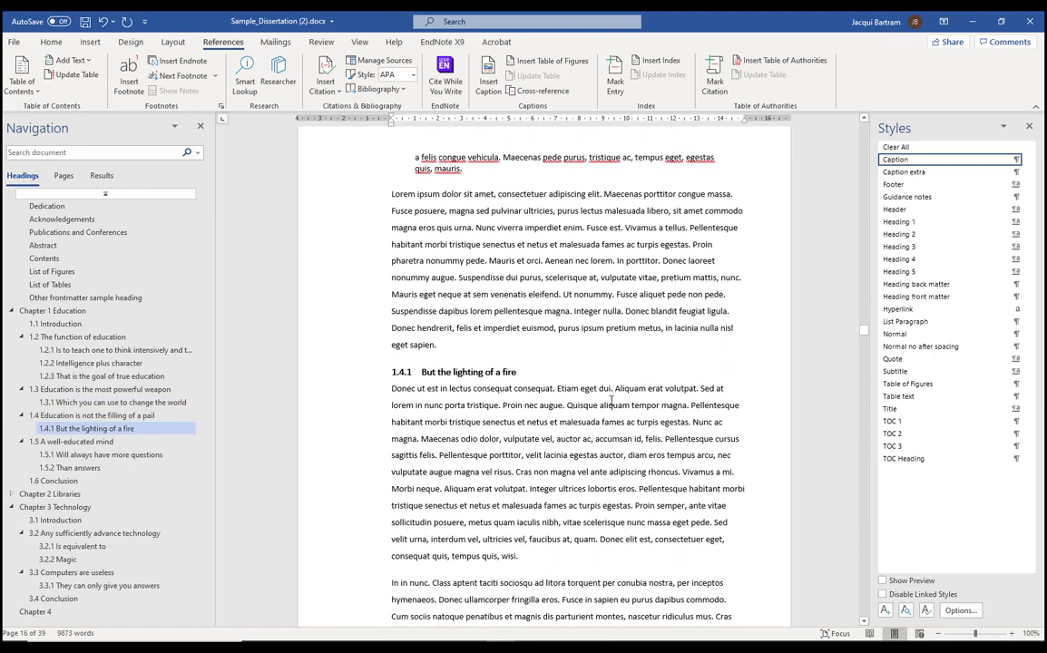
scroll(543, 400, down, 3)
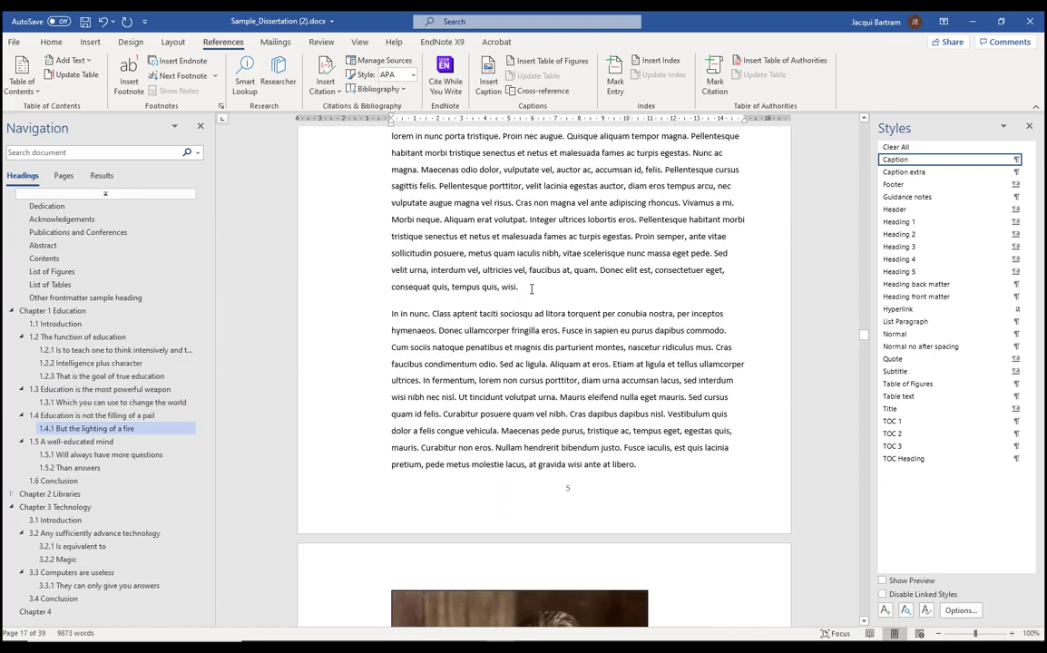
click(669, 294)
key(Return)
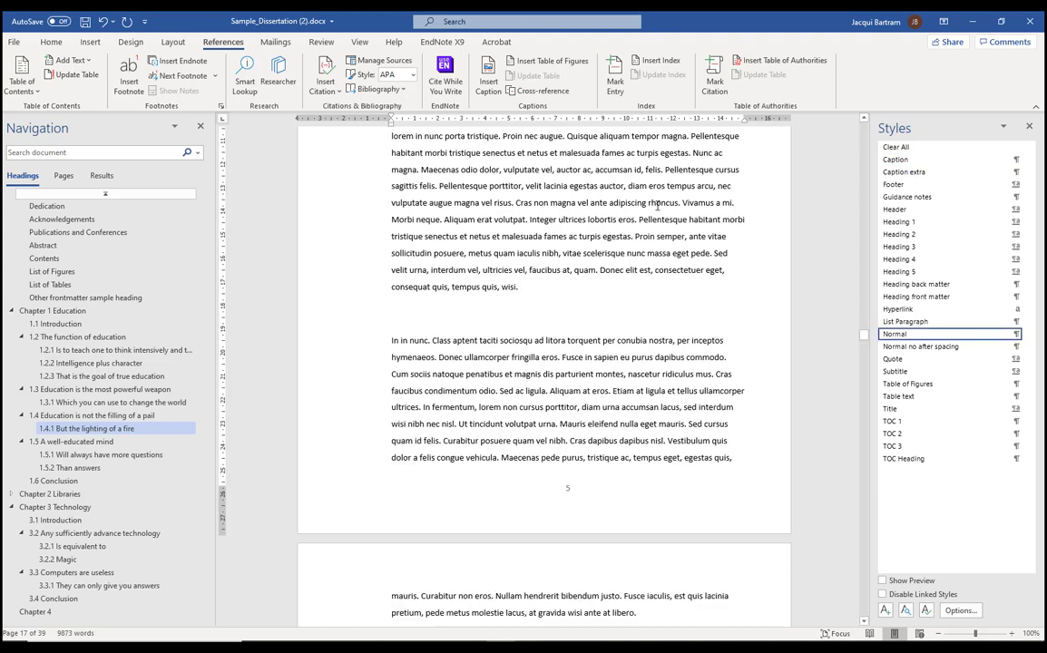
click(91, 44)
click(101, 81)
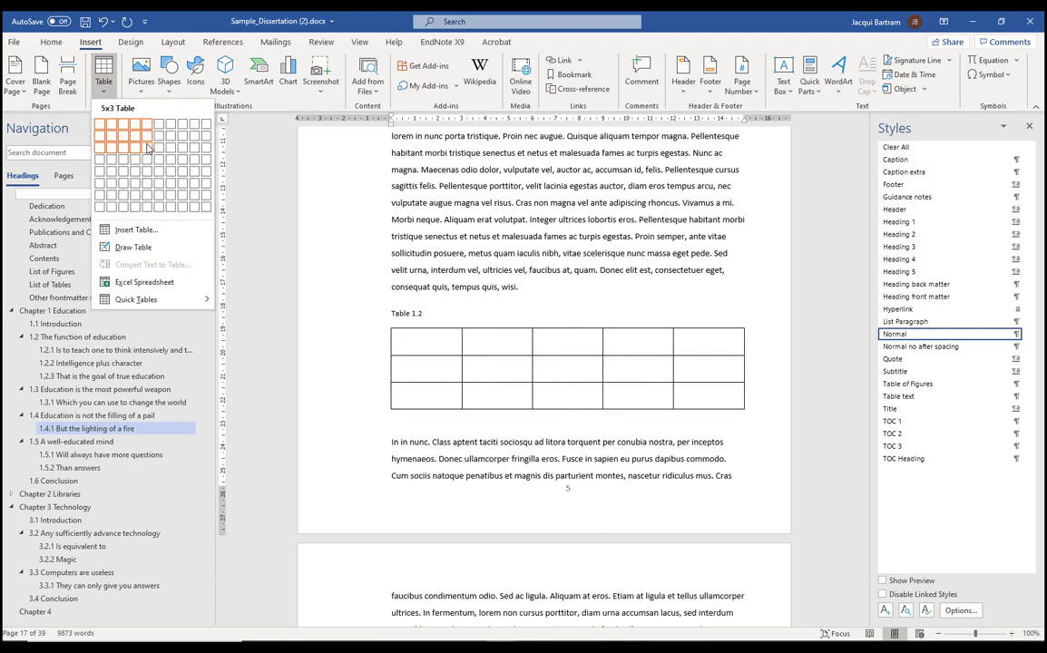
click(148, 148)
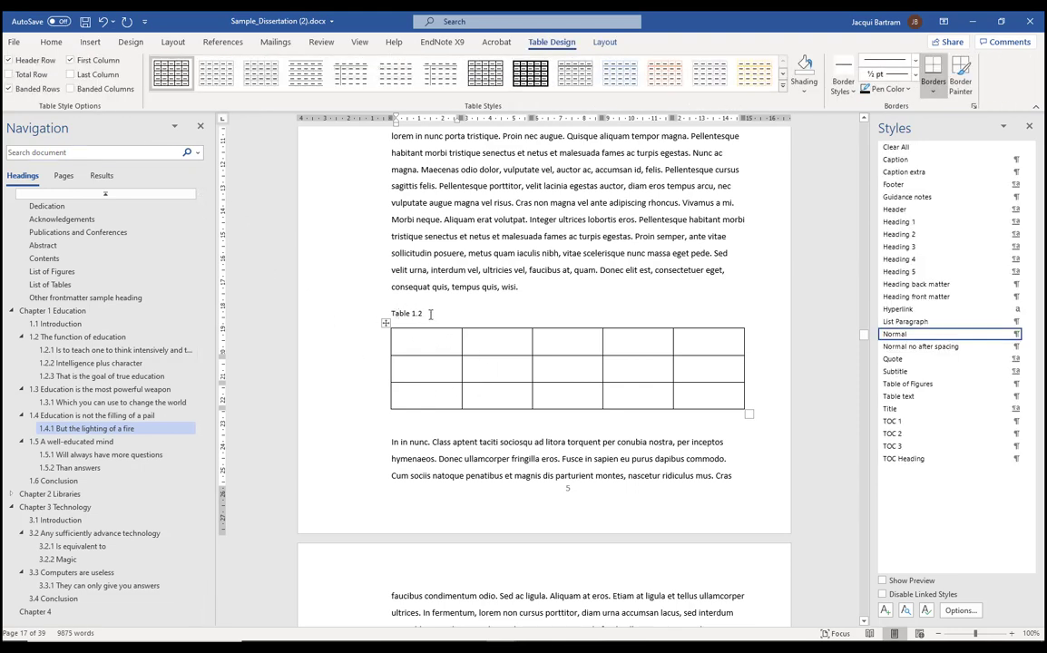
click(437, 313)
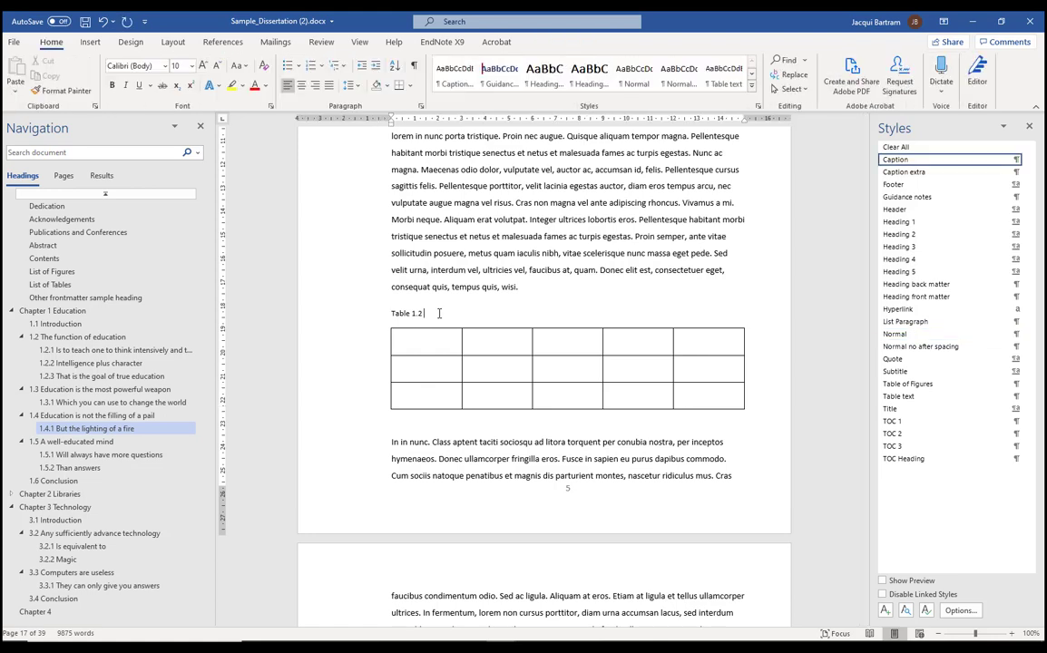
Complete the caption of the new table in section 1.4.1 with the text "Invisible data"
text(Invisible data)
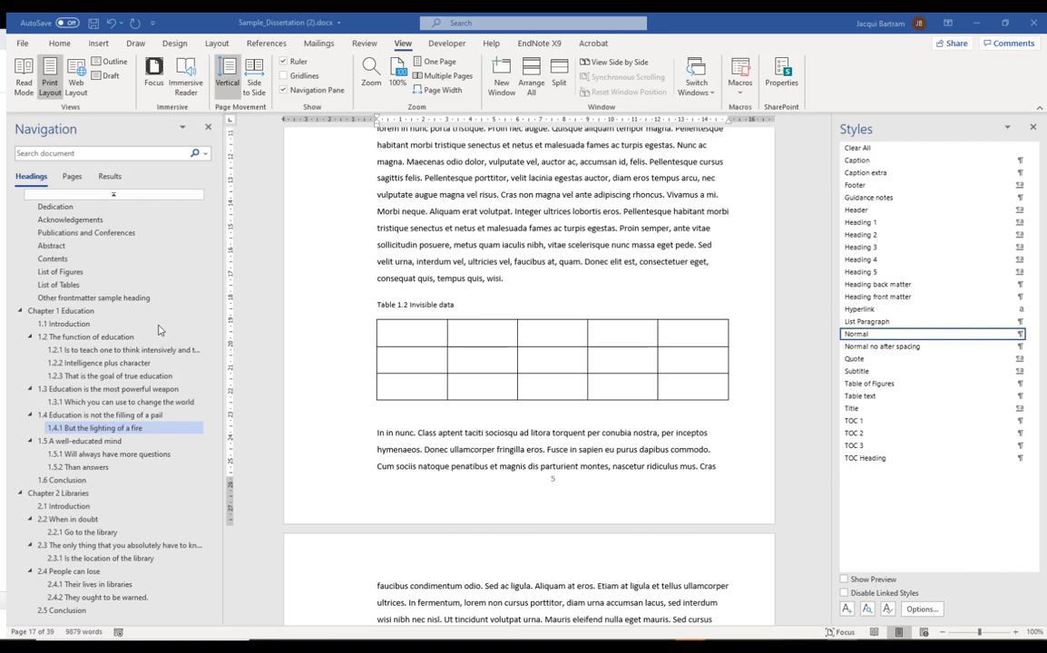
Go to the List of Figures page and update its list field from the document's figure captions
click(65, 276)
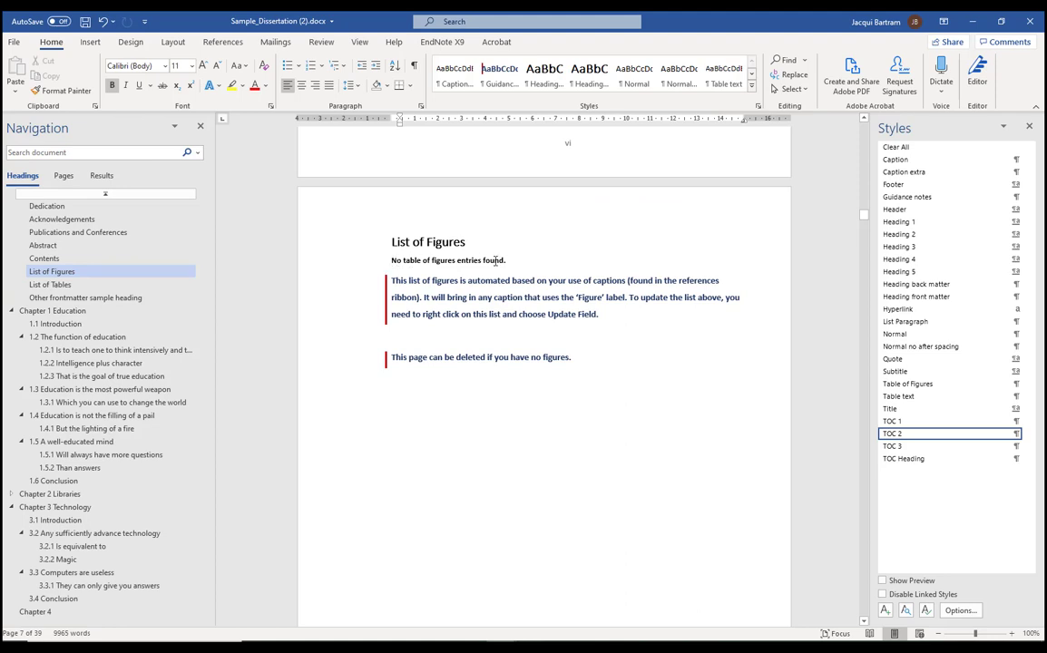
click(438, 261)
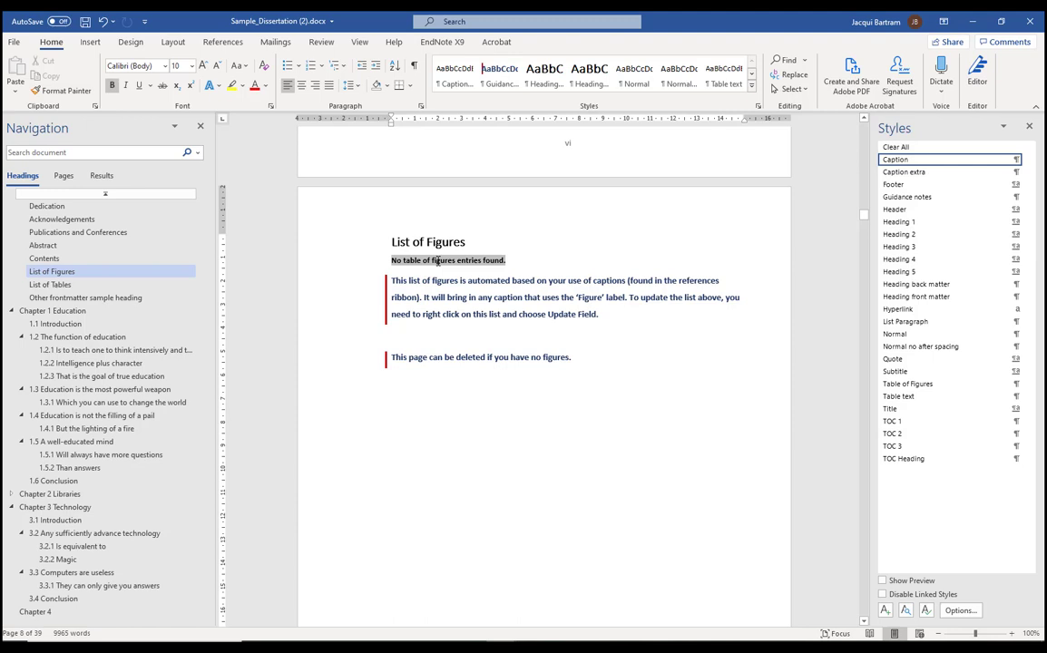
right_click(438, 261)
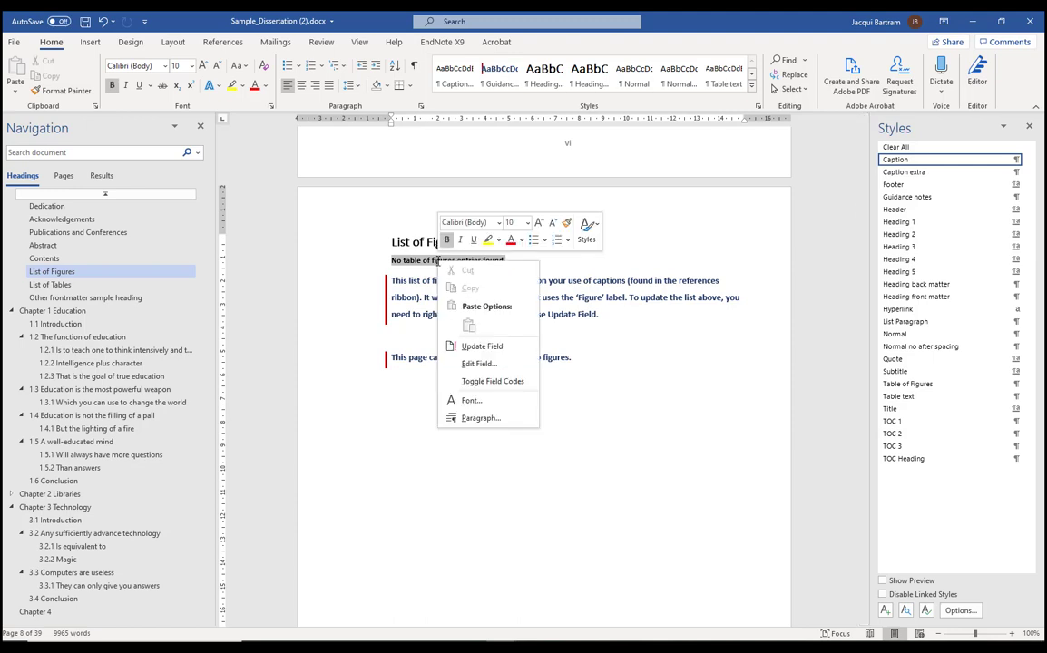
click(481, 347)
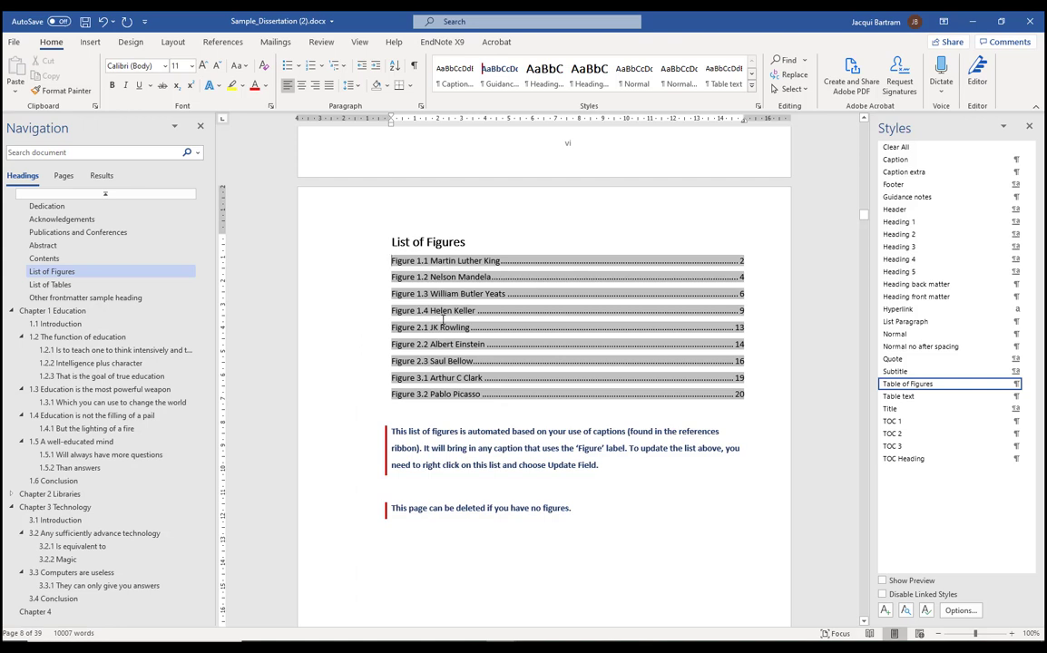
click(754, 314)
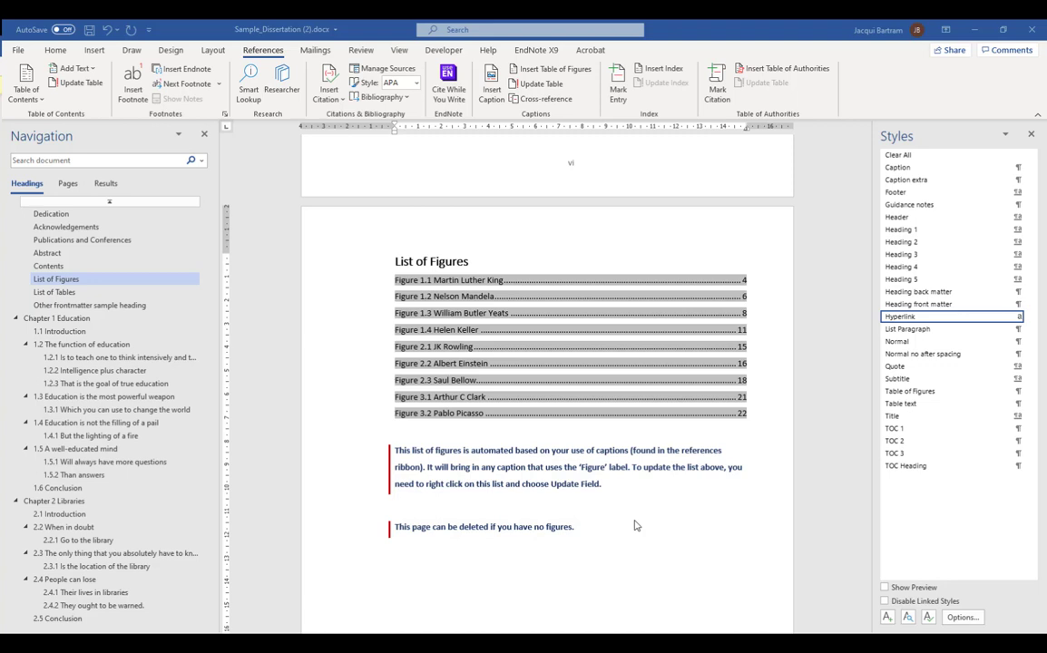
click(542, 337)
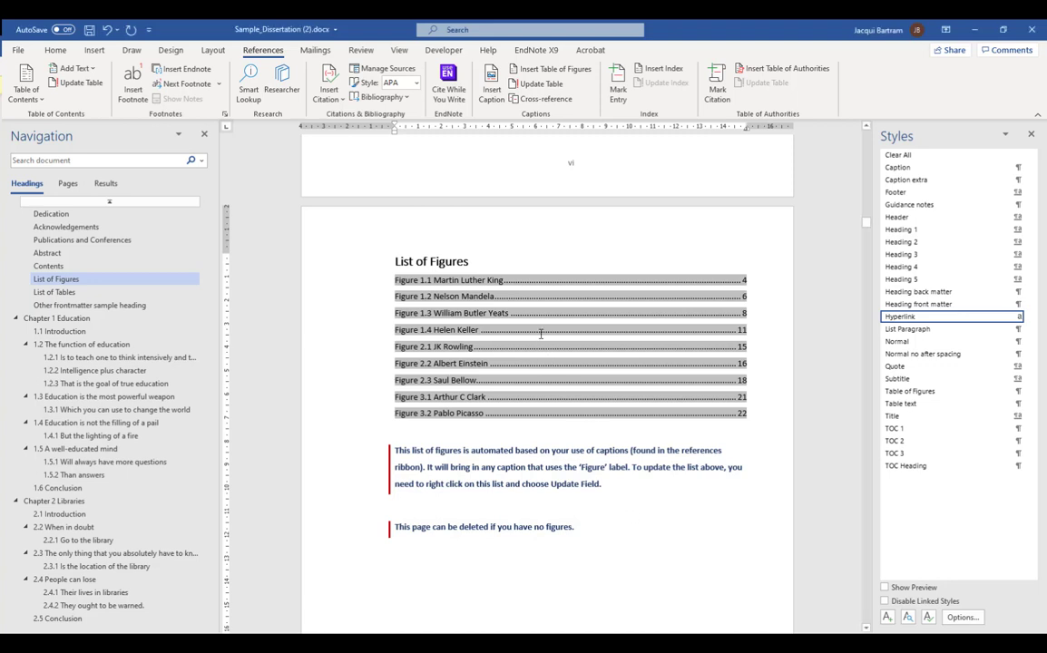
right_click(541, 335)
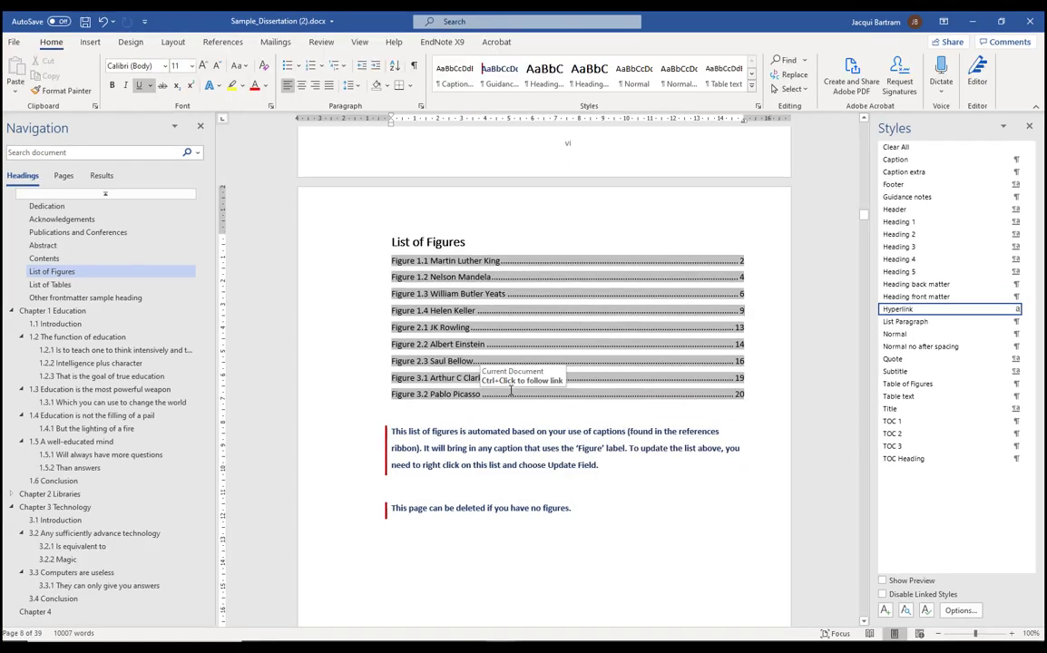
Update the list field on the List of Tables page from the document's table captions
scroll(511, 390, down, 8)
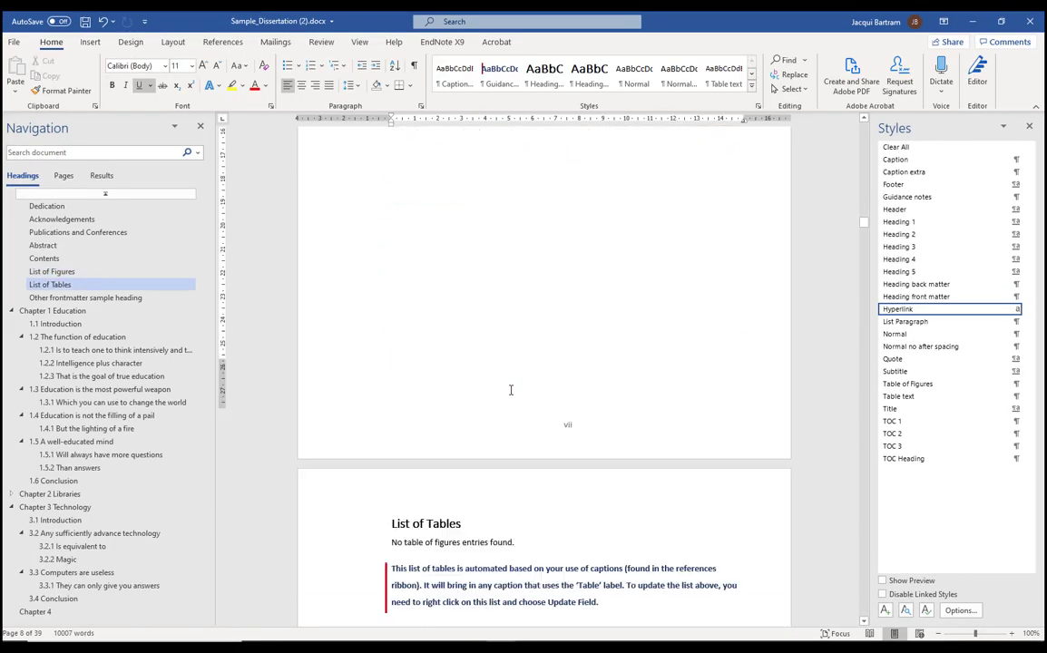
scroll(511, 390, down, 5)
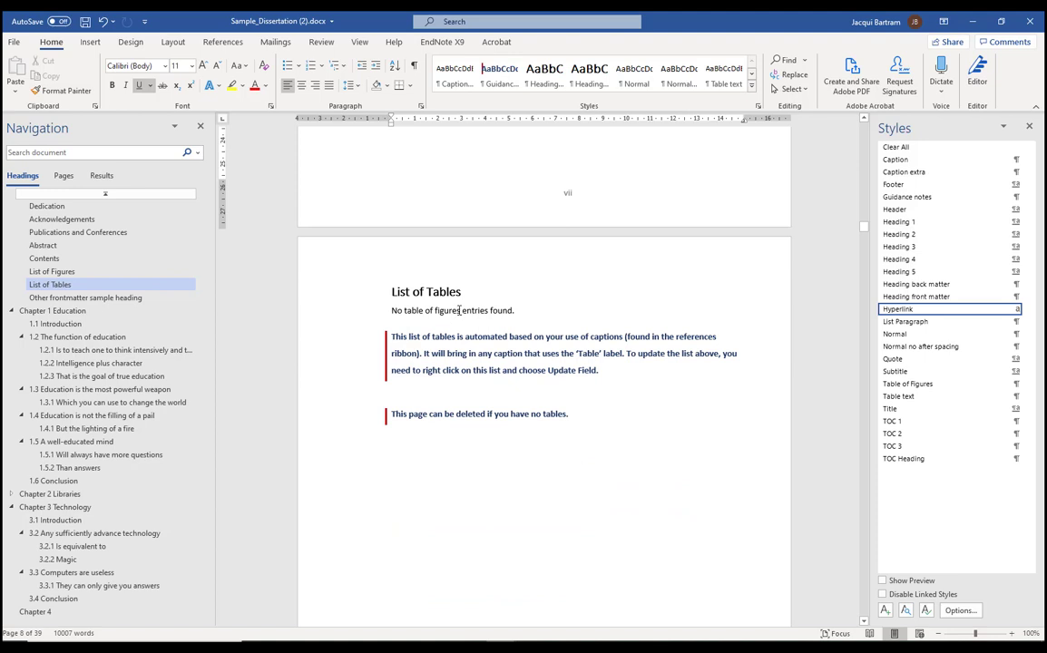
scroll(460, 310, down, 1)
click(448, 282)
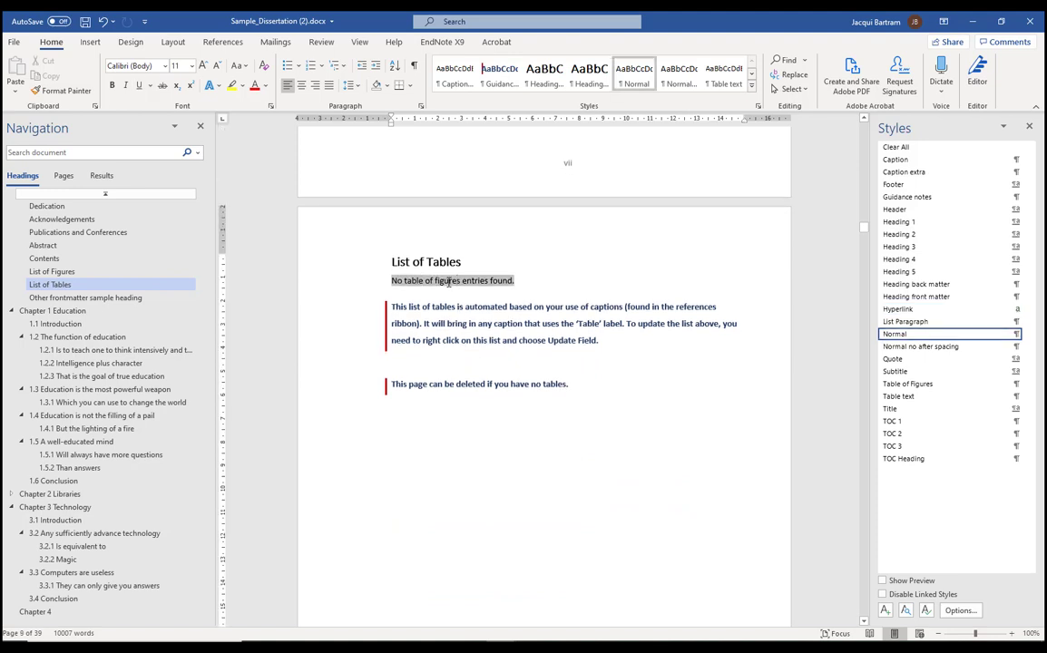
right_click(448, 282)
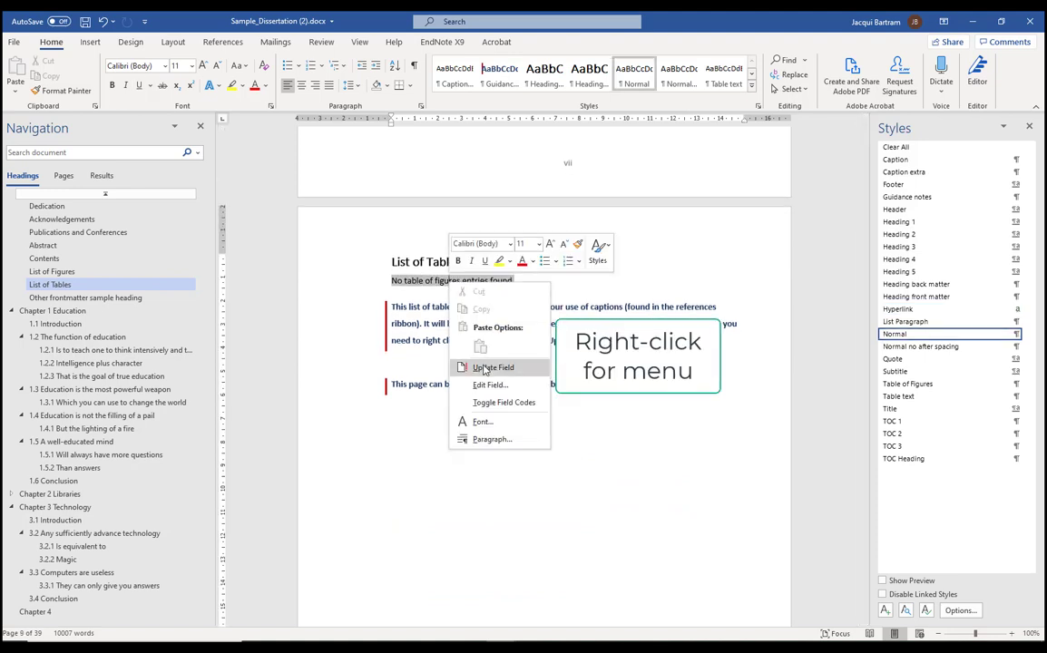
click(484, 369)
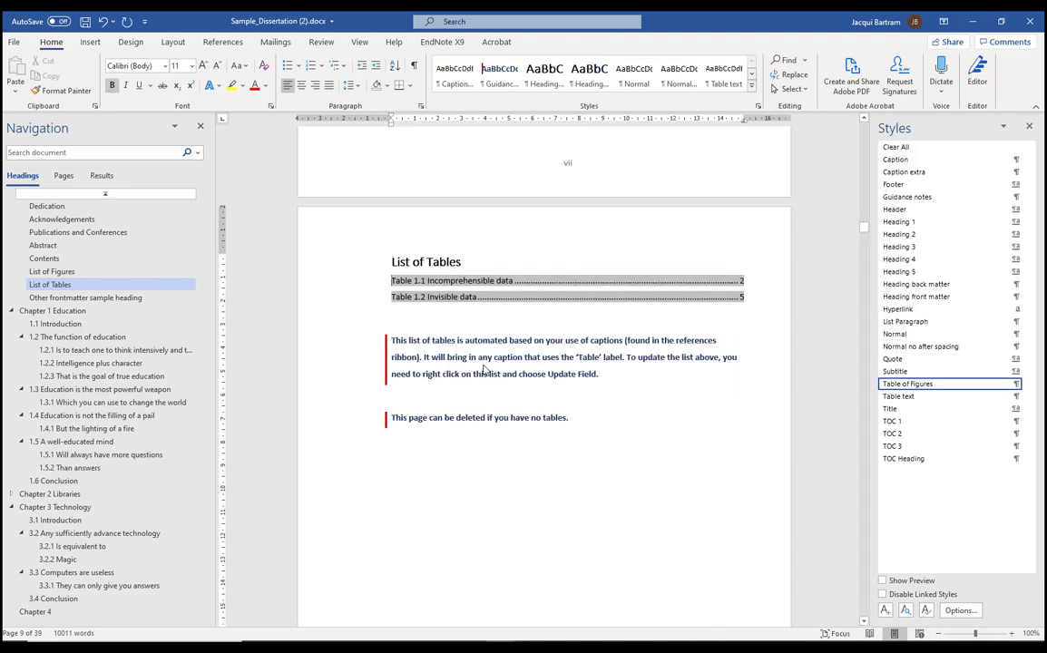